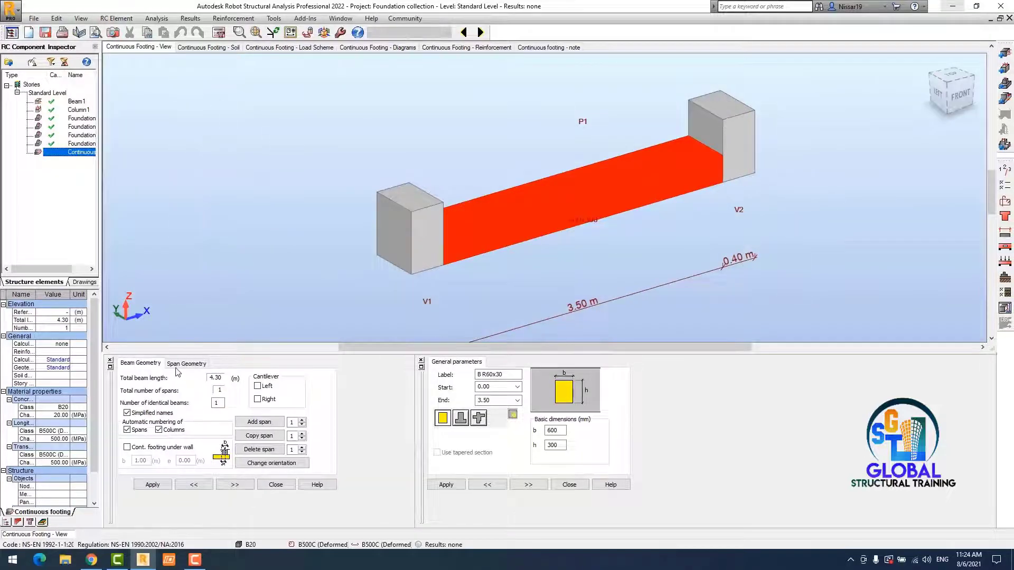
Step: Change span P1's length from 3.50 m to 6.00 m, making the footing 6.80 m overall
{"action": "left_click", "coordinate": [186, 364]}
{"action": "left_click", "coordinate": [174, 392]}
{"action": "left_click_drag", "start_coordinate": [175, 391], "coordinate": [125, 392]}
{"action": "type", "text": "6"}
{"action": "left_click", "coordinate": [153, 485]}
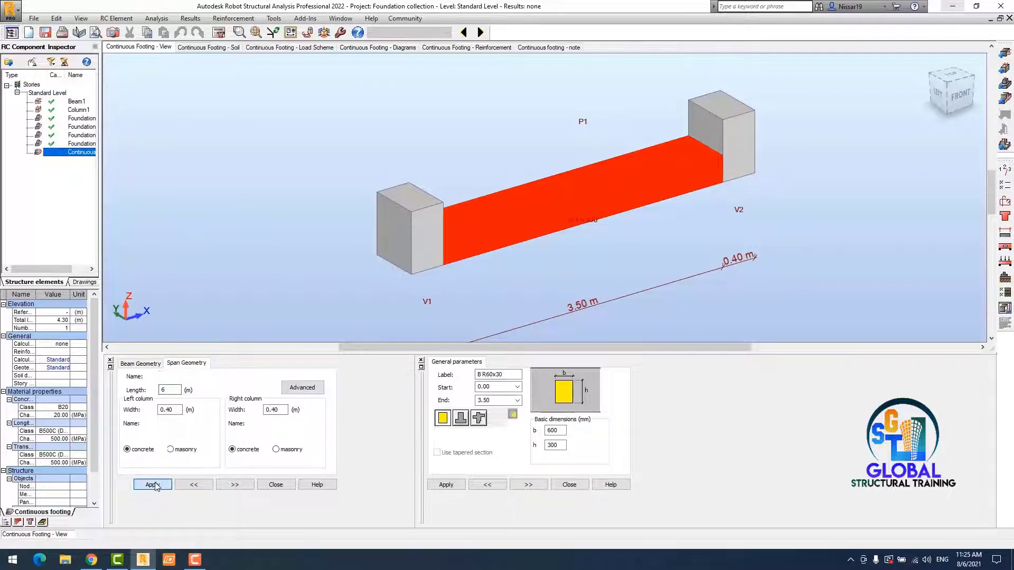
{"action": "left_click", "coordinate": [460, 422]}
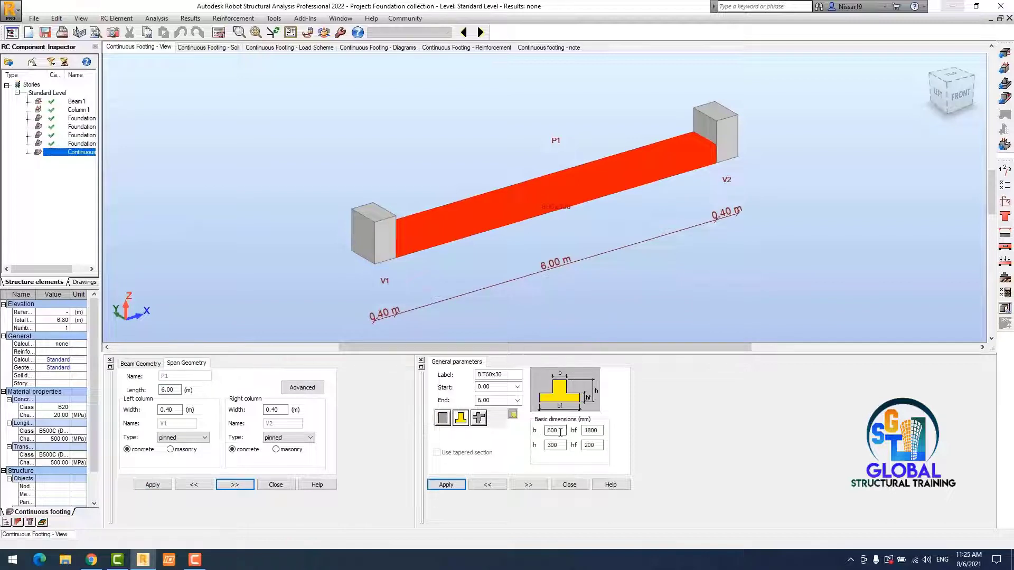
Step: Apply a T-section with a 400 x 800 mm web and a 1500 x 300 mm flange
{"action": "key", "text": "Tab"}
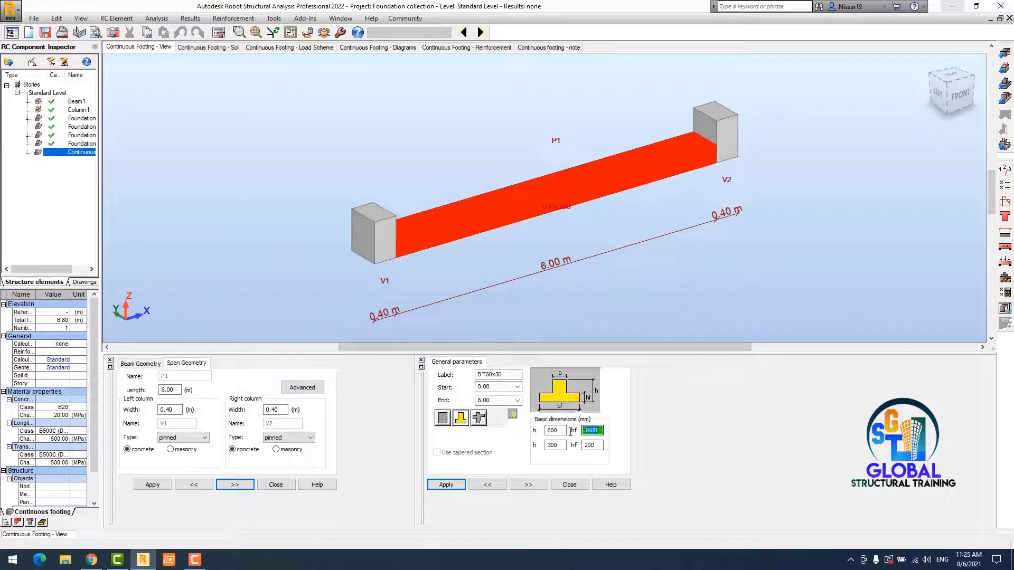
{"action": "type", "text": "15"}
{"action": "double_click", "coordinate": [552, 431]}
{"action": "type", "text": "500"}
{"action": "left_click_drag", "start_coordinate": [560, 430], "coordinate": [523, 429]}
{"action": "type", "text": "400"}
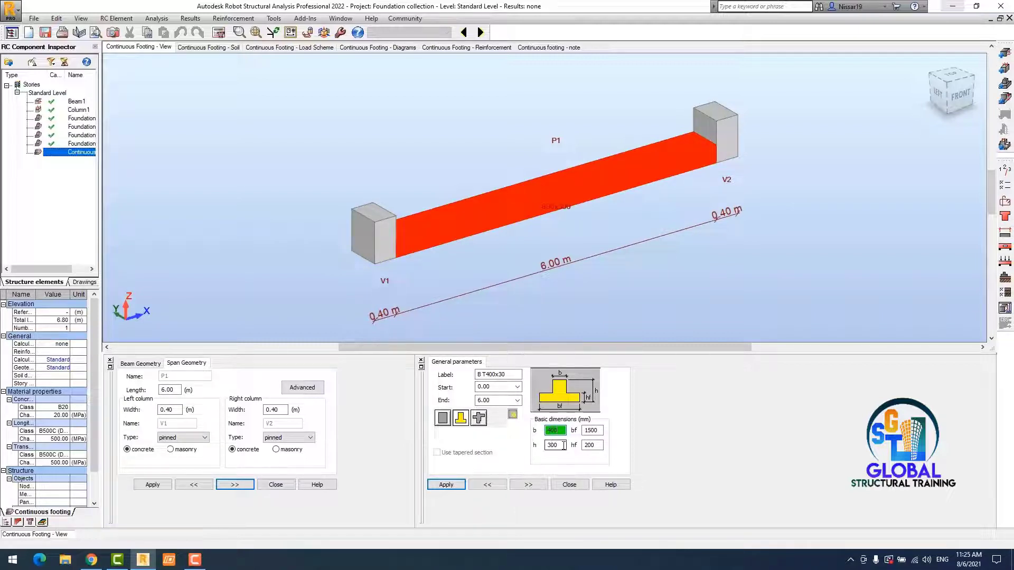
{"action": "left_click_drag", "start_coordinate": [560, 445], "coordinate": [522, 451]}
{"action": "type", "text": "800"}
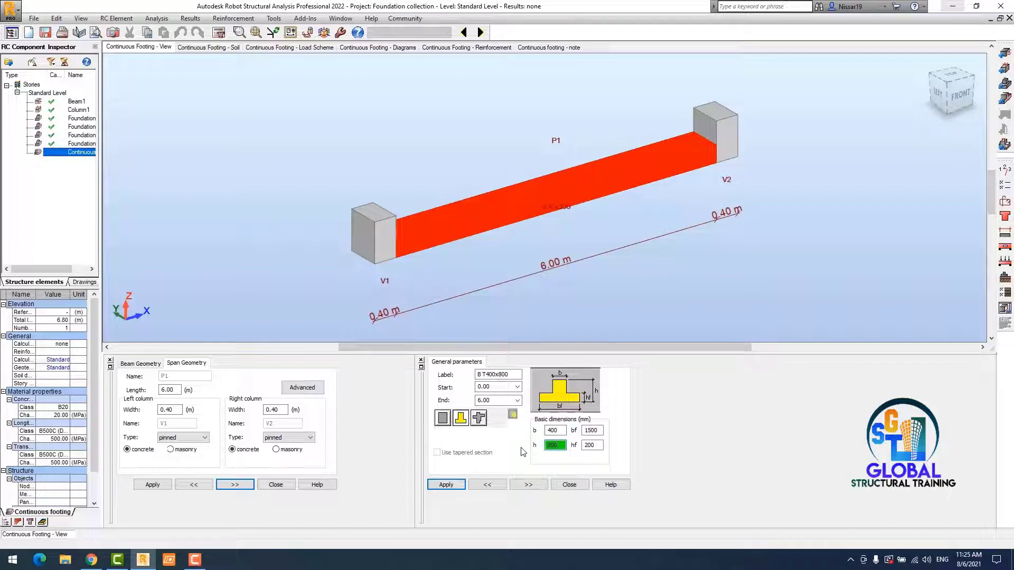
{"action": "left_click_drag", "start_coordinate": [599, 445], "coordinate": [571, 451]}
{"action": "left_click", "coordinate": [446, 484]}
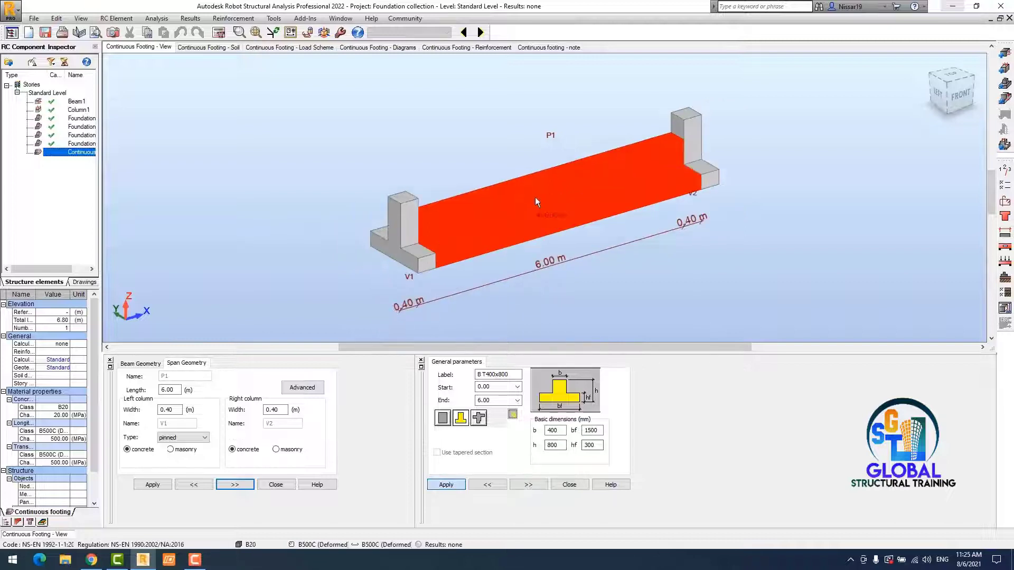
Step: Reselect the whole footing with a selection window
{"action": "middle_click_drag", "start_coordinate": [549, 224], "coordinate": [507, 223]}
{"action": "left_click", "coordinate": [665, 268]}
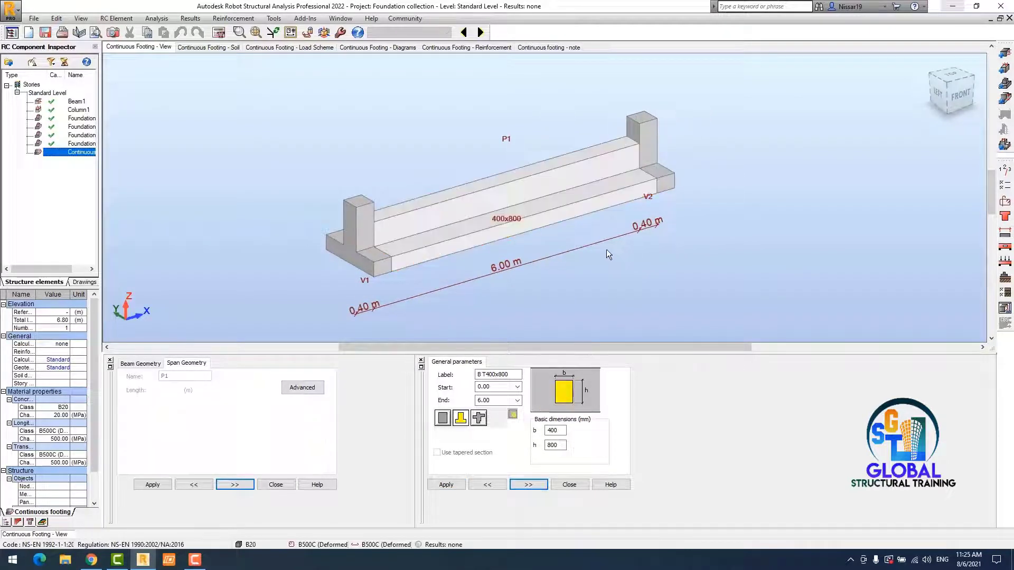
{"action": "scroll", "coordinate": [606, 249], "scroll_direction": "down", "scroll_amount": 2}
{"action": "left_click_drag", "start_coordinate": [689, 290], "coordinate": [347, 113]}
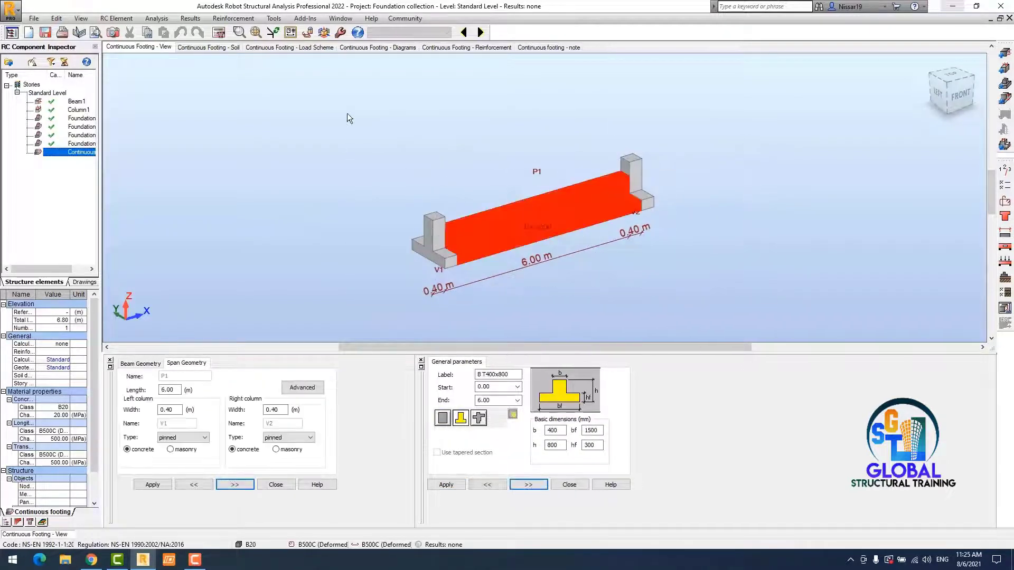
{"action": "left_click", "coordinate": [153, 364]}
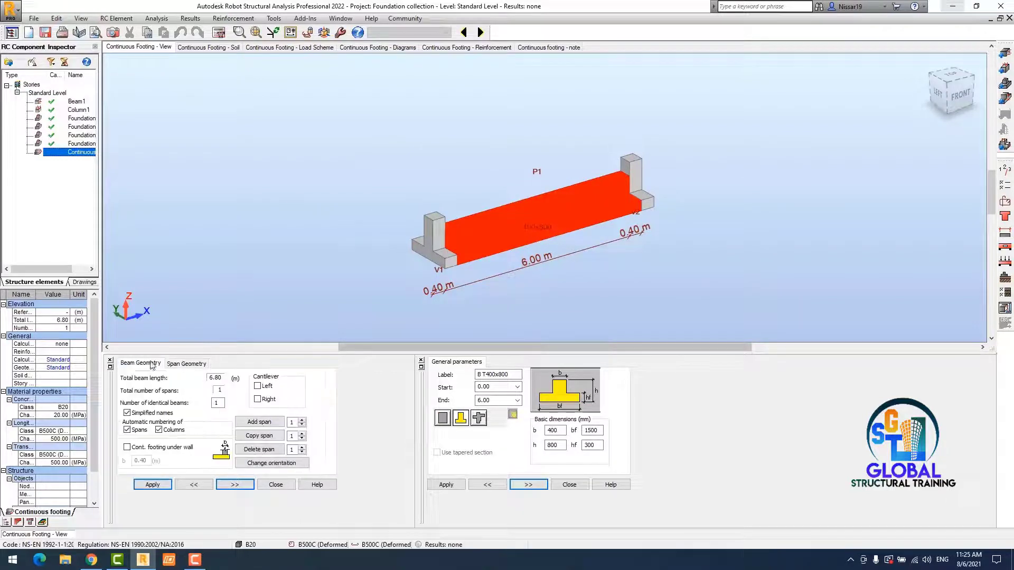
Step: Copy span P1 twice to get three 6.00 m spans, 19.60 m in total
{"action": "left_click", "coordinate": [265, 437]}
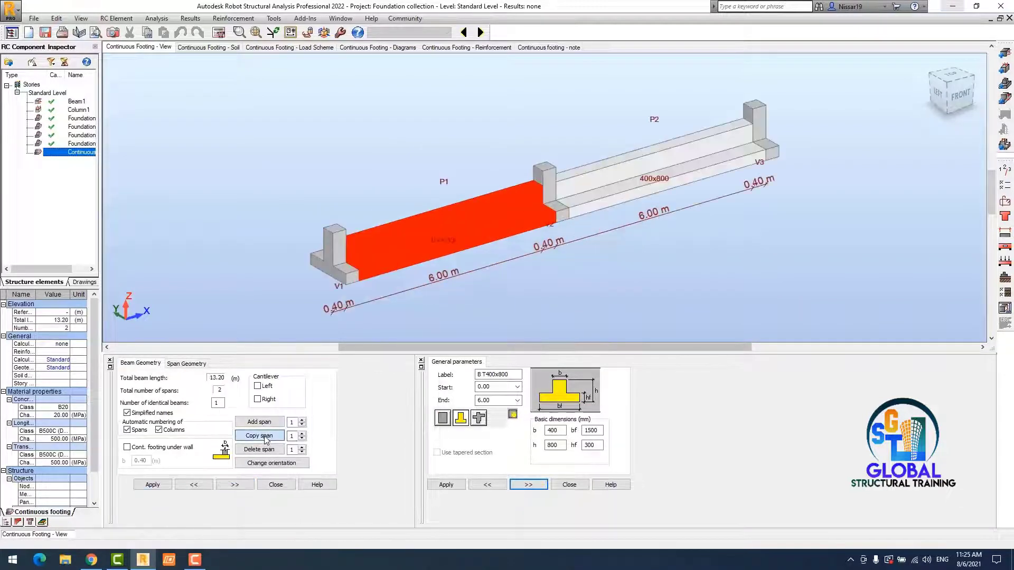
{"action": "left_click", "coordinate": [265, 437]}
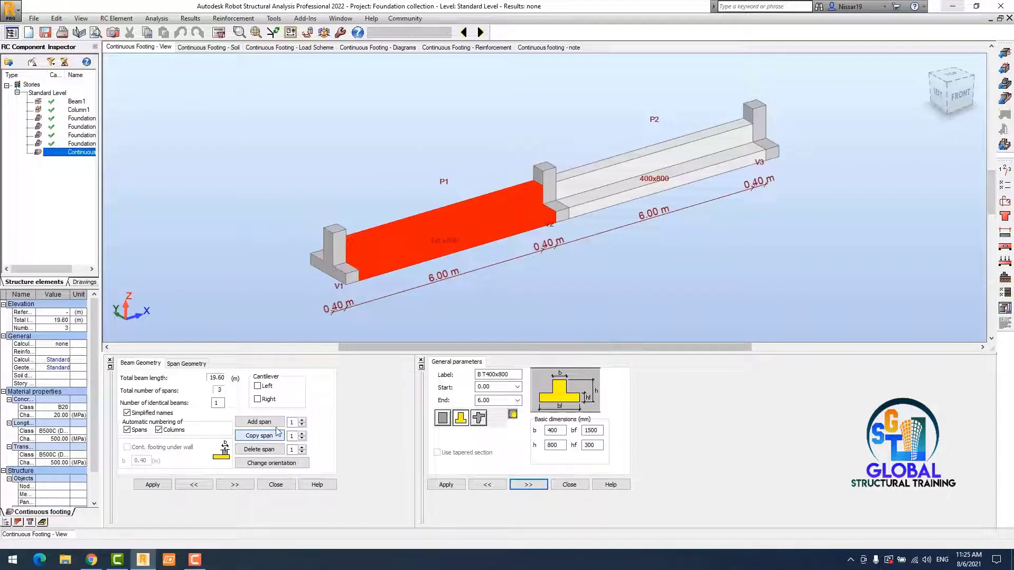
{"action": "left_click", "coordinate": [615, 271]}
{"action": "scroll", "coordinate": [487, 255], "scroll_direction": "up", "scroll_amount": 3}
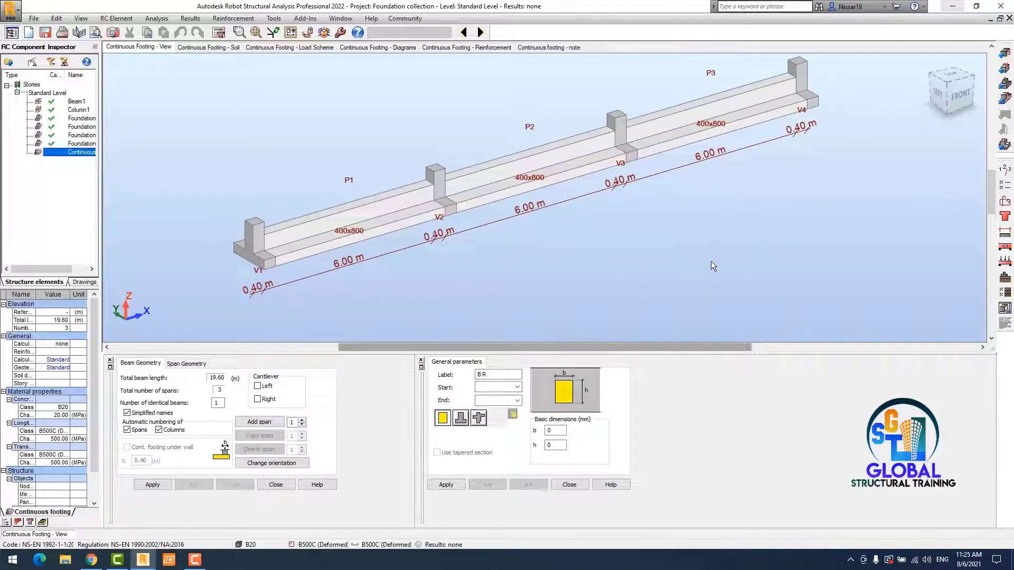
{"action": "left_click", "coordinate": [1007, 172]}
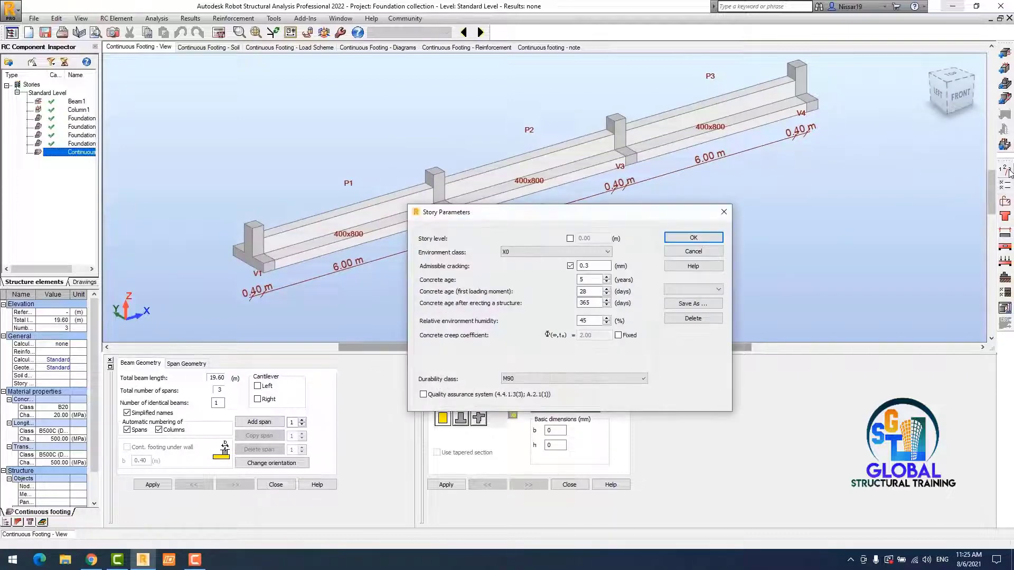
Step: Pick the Continuous footing story preset (XC1, M60), save it under that name and accept
{"action": "left_click", "coordinate": [697, 289]}
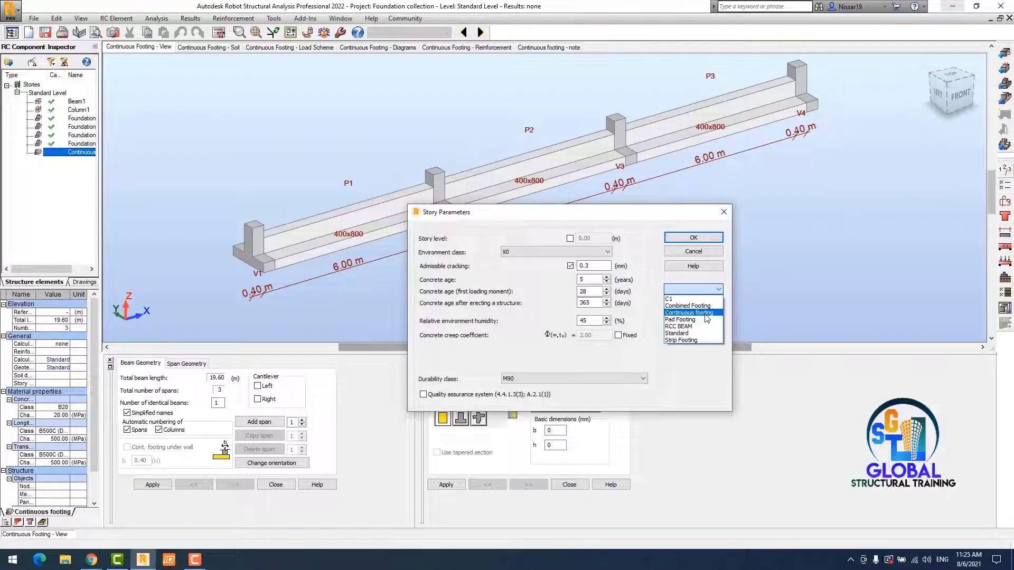
{"action": "left_click", "coordinate": [687, 312]}
{"action": "left_click", "coordinate": [674, 309]}
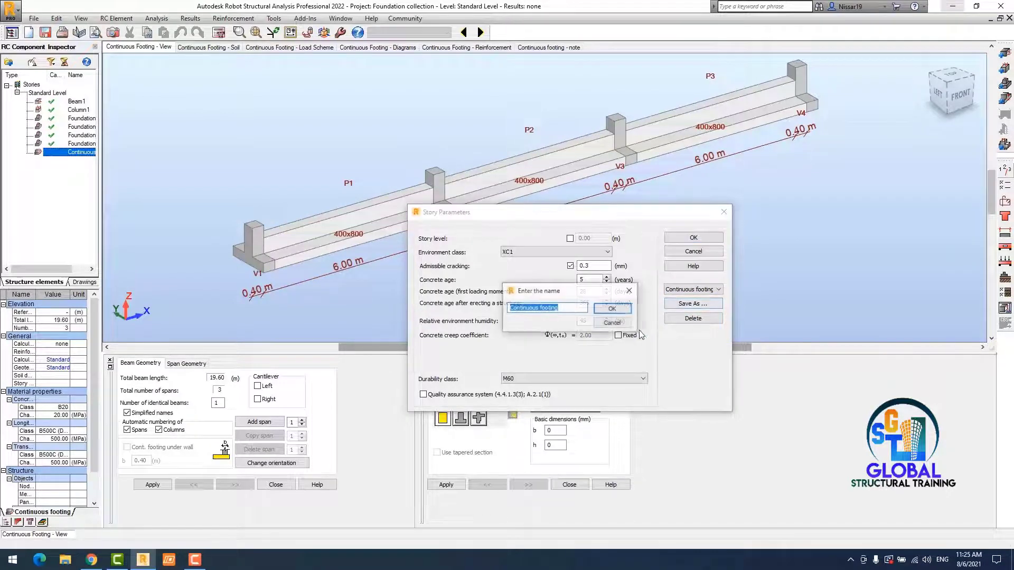
{"action": "left_click", "coordinate": [616, 309]}
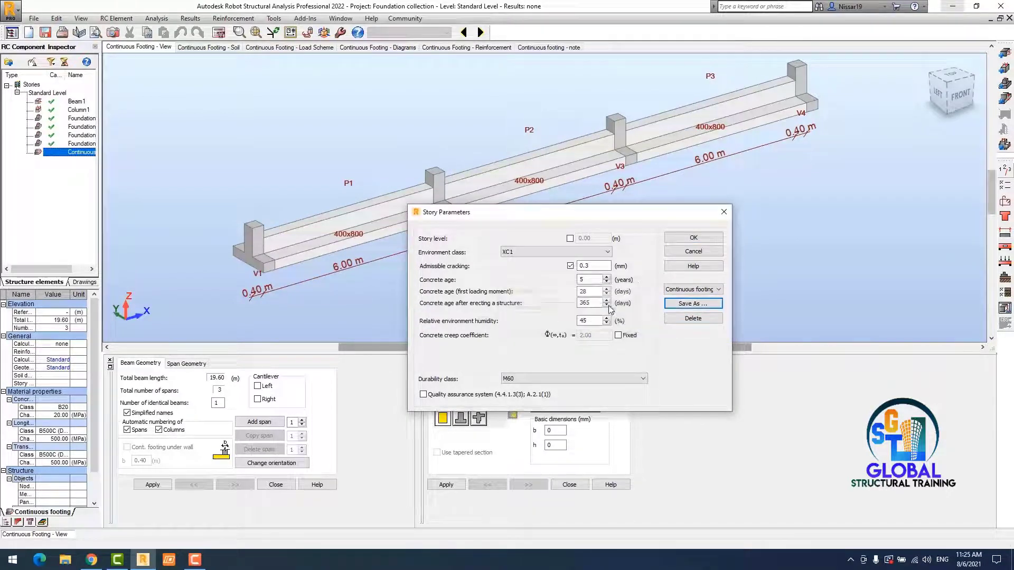
{"action": "left_click", "coordinate": [694, 238]}
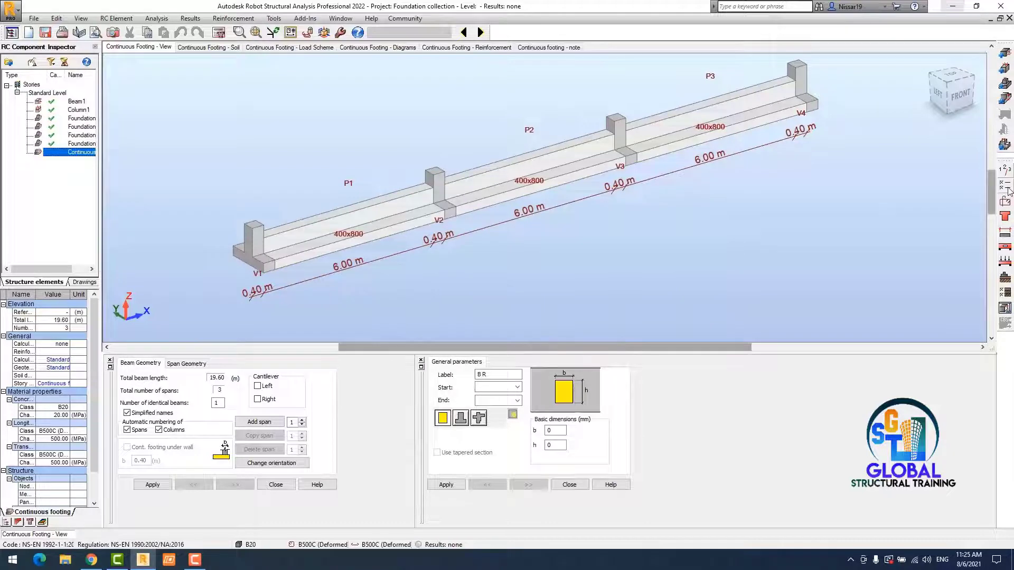
{"action": "left_click", "coordinate": [1005, 201]}
Step: Load the Continuous footing calculation preset, review its tabs, save it under that name and accept
{"action": "left_click", "coordinate": [623, 187]}
{"action": "left_click", "coordinate": [628, 204]}
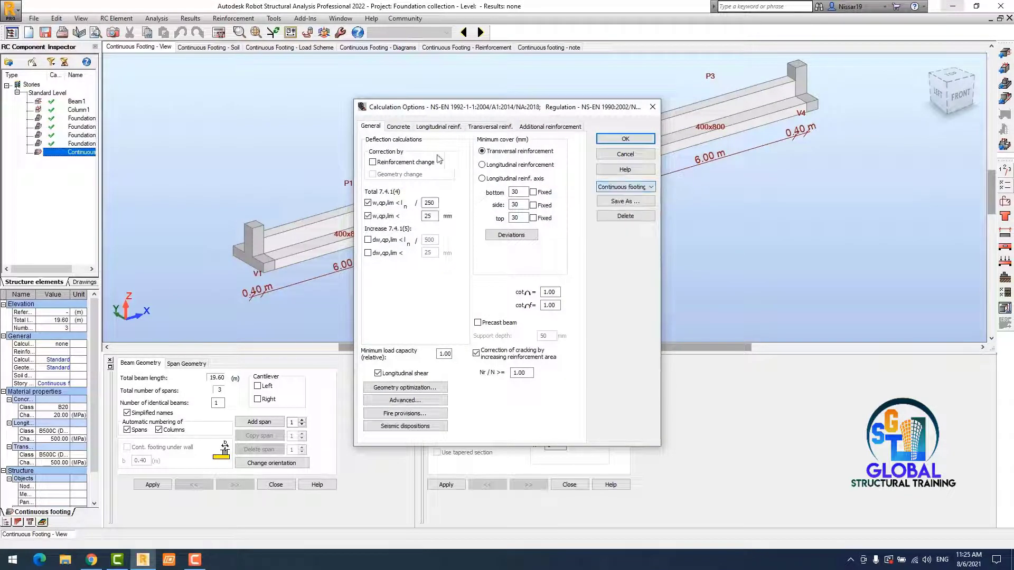
{"action": "left_click", "coordinate": [397, 127]}
{"action": "left_click", "coordinate": [438, 127]}
{"action": "left_click", "coordinate": [482, 127]}
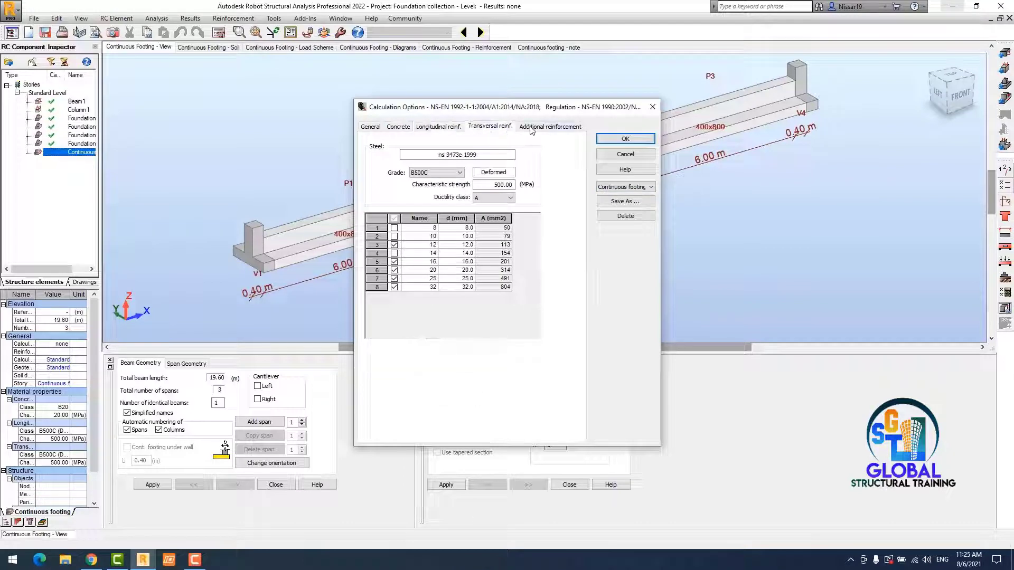
{"action": "left_click", "coordinate": [549, 127]}
{"action": "left_click", "coordinate": [625, 201]}
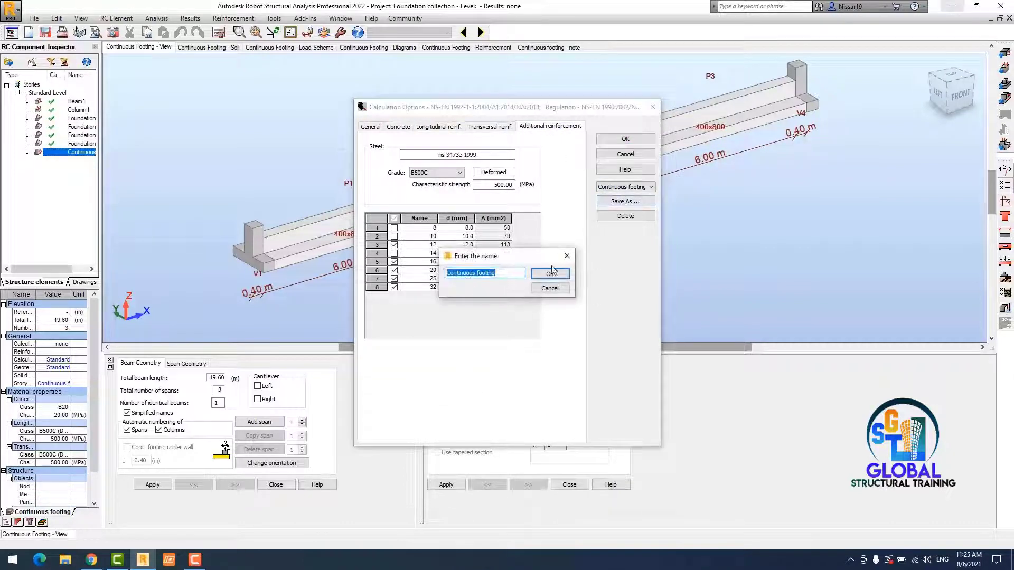
{"action": "left_click", "coordinate": [550, 273]}
{"action": "left_click", "coordinate": [625, 138]}
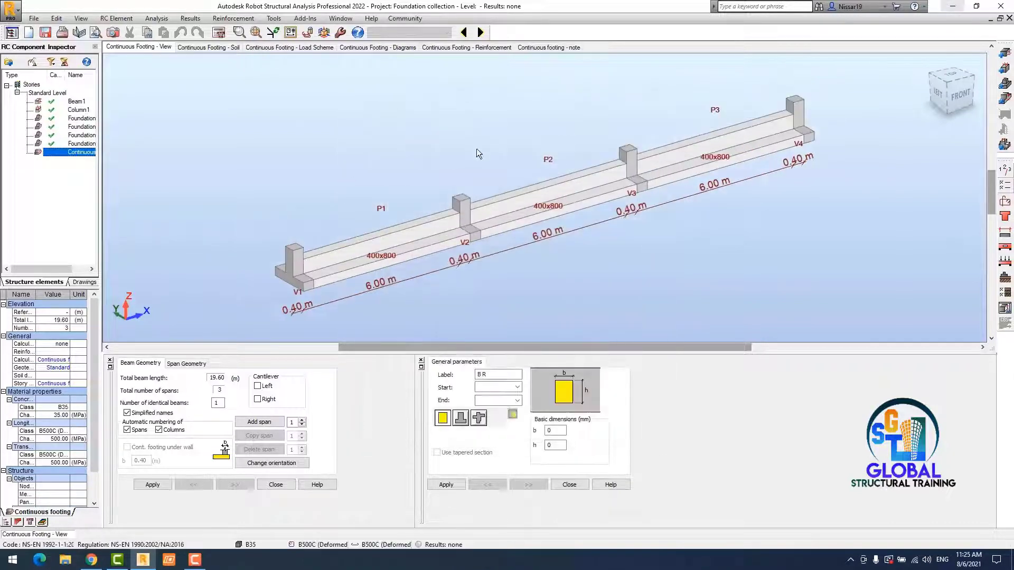
Step: Review the general, concrete B35, longitudinal, transversal and additional reinforcement calculation settings
{"action": "left_click", "coordinate": [1005, 185]}
{"action": "left_click", "coordinate": [398, 127]}
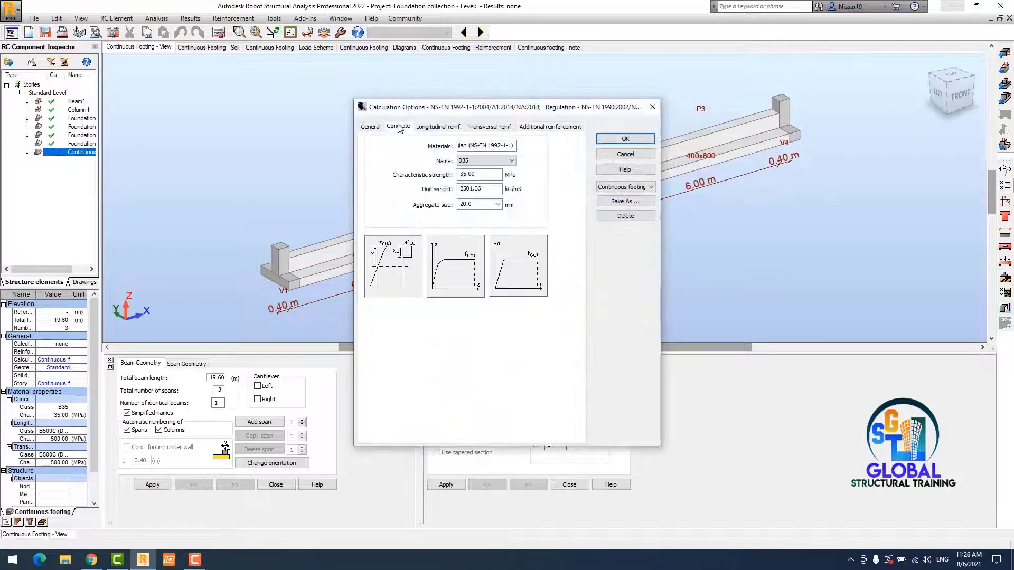
{"action": "left_click", "coordinate": [372, 129]}
{"action": "left_click", "coordinate": [437, 127]}
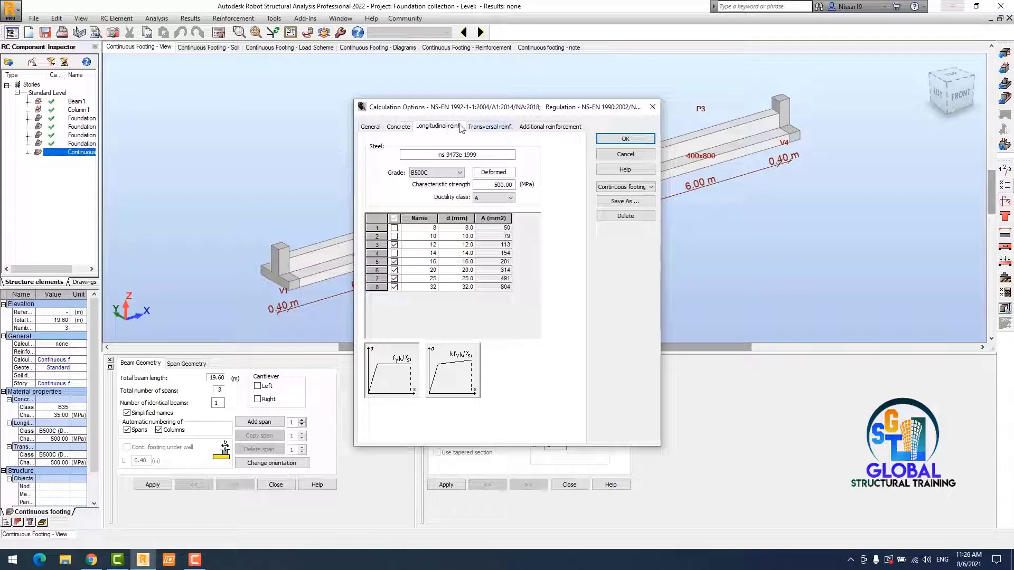
{"action": "left_click", "coordinate": [406, 127]}
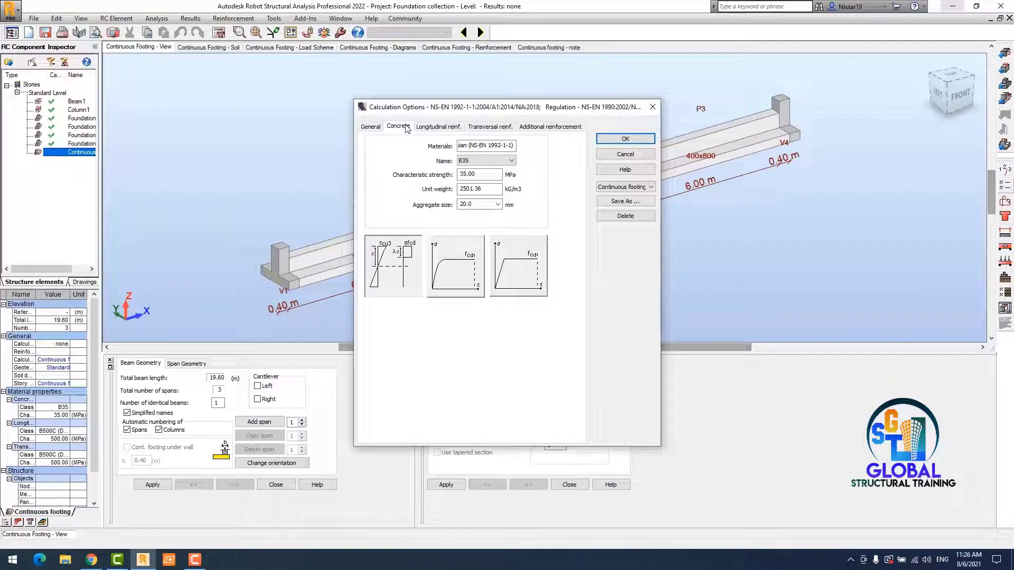
{"action": "left_click", "coordinate": [433, 128]}
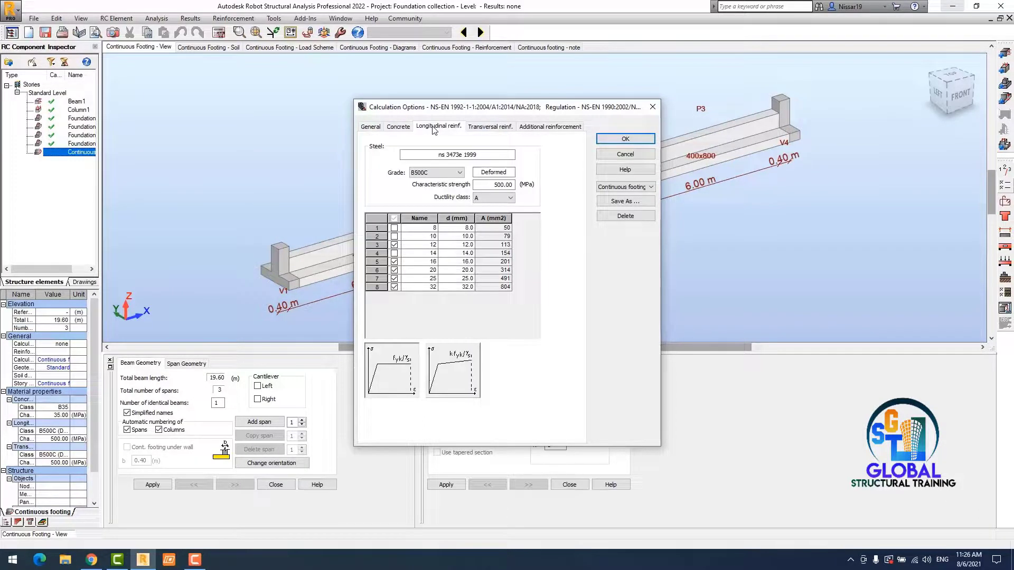
{"action": "left_click", "coordinate": [406, 128]}
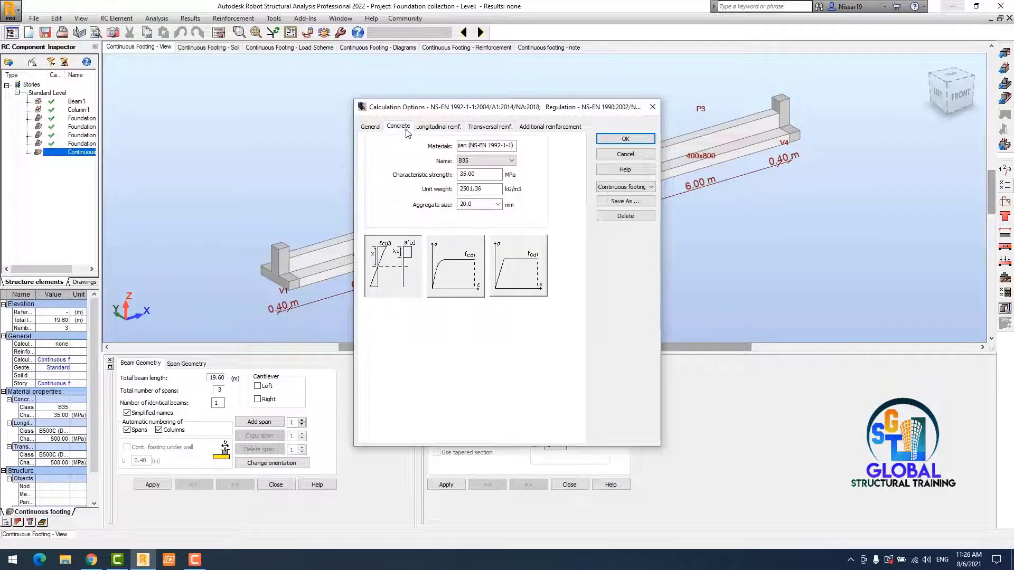
{"action": "left_click", "coordinate": [429, 127]}
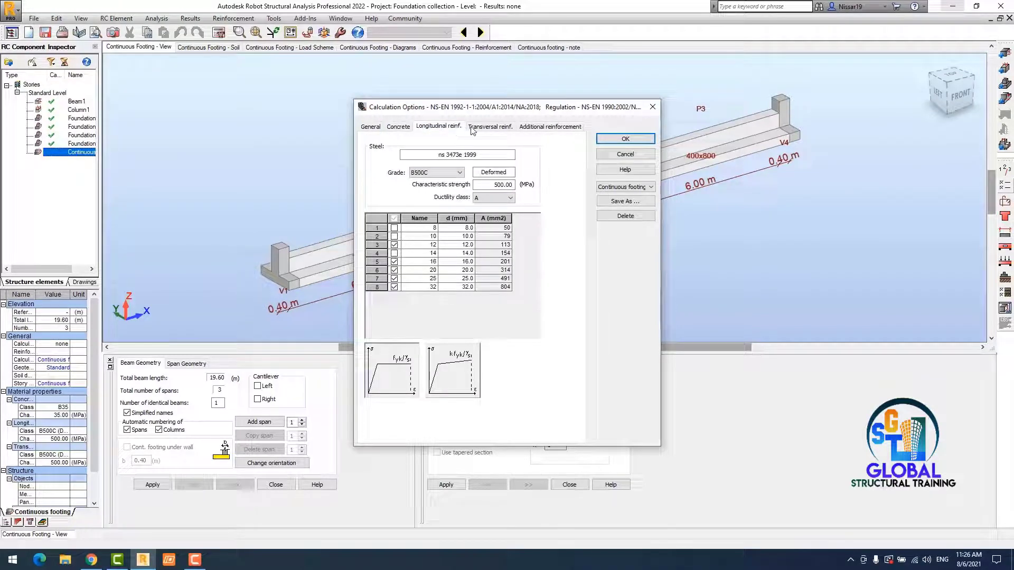
{"action": "left_click", "coordinate": [471, 128]}
{"action": "left_click", "coordinate": [396, 128]}
{"action": "left_click", "coordinate": [377, 127]}
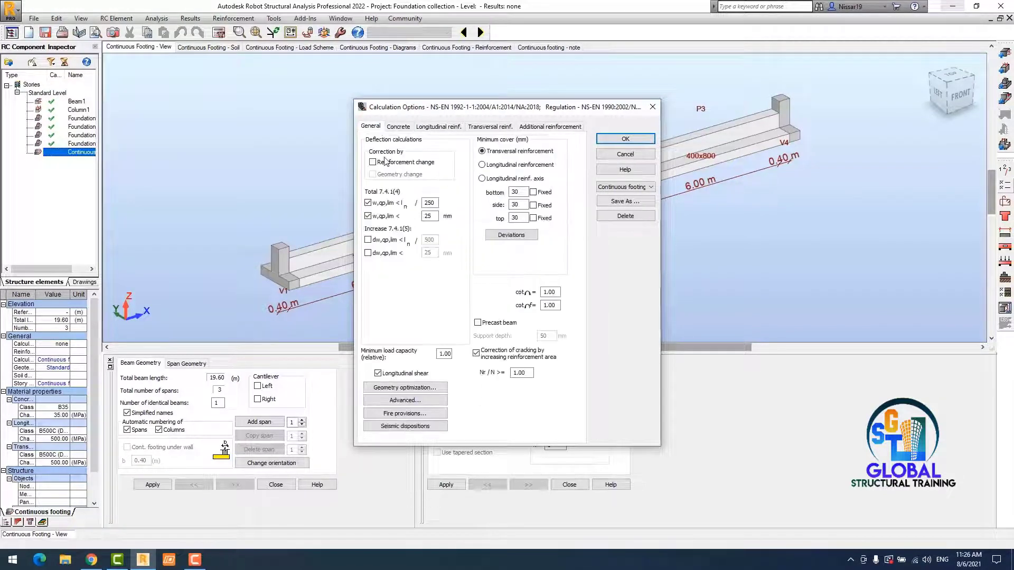
{"action": "left_click", "coordinate": [492, 128]}
{"action": "left_click", "coordinate": [545, 128]}
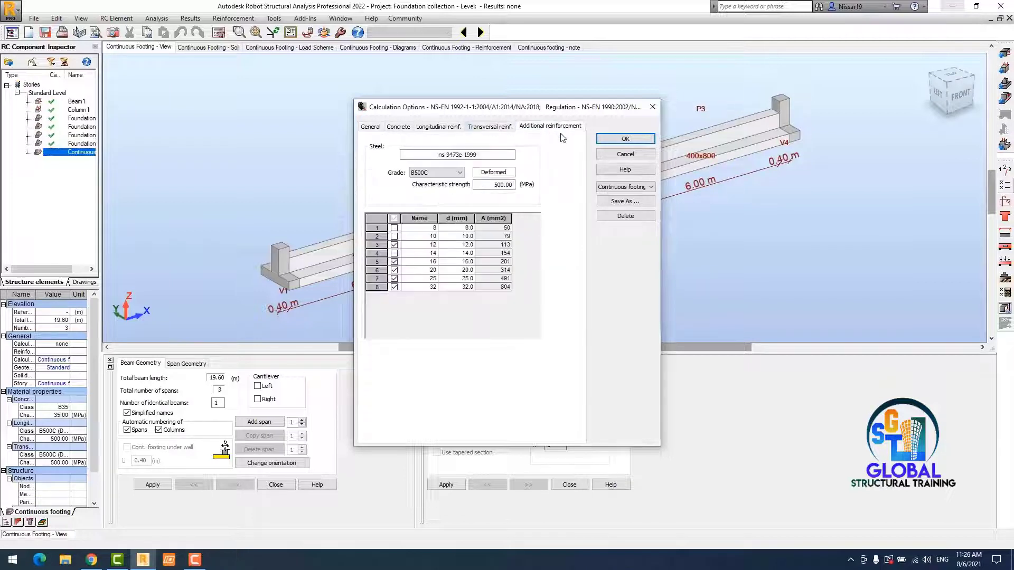
Step: Resave the calculation options as Continuous footing and close the dialog
{"action": "left_click", "coordinate": [617, 201]}
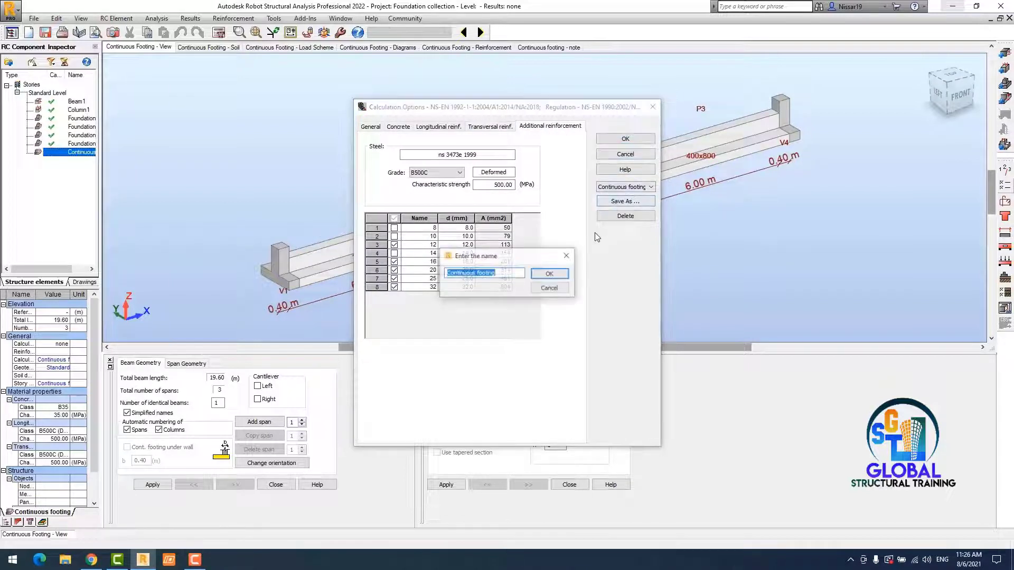
{"action": "left_click", "coordinate": [549, 273]}
{"action": "left_click", "coordinate": [608, 140]}
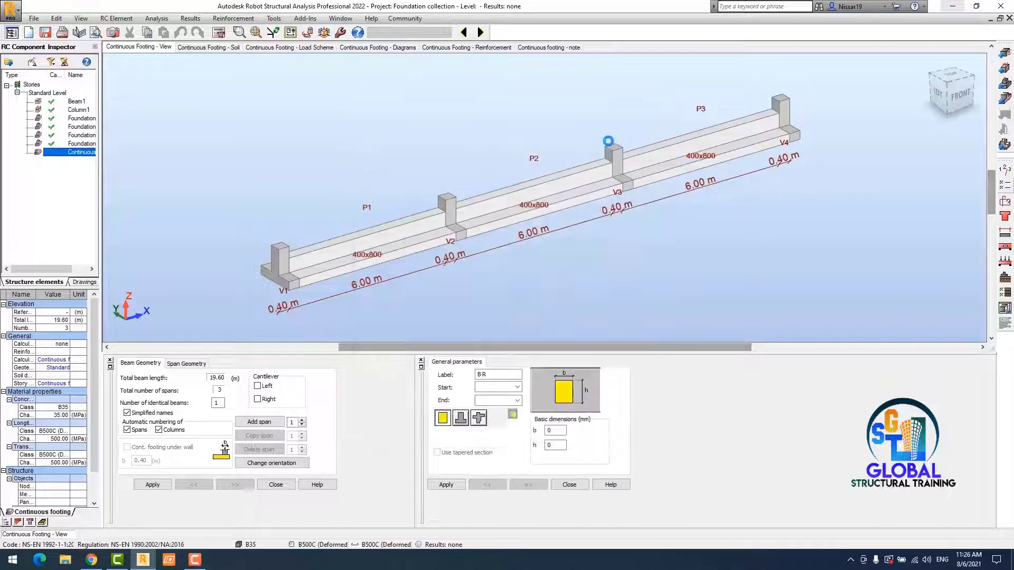
{"action": "middle_click_drag", "start_coordinate": [720, 228], "coordinate": [706, 231]}
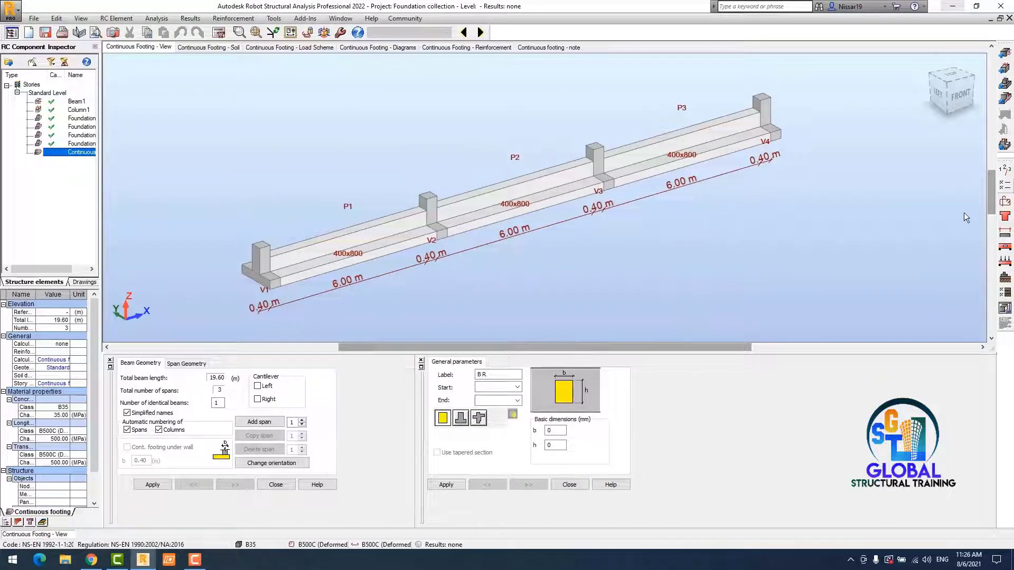
{"action": "left_click", "coordinate": [1005, 201]}
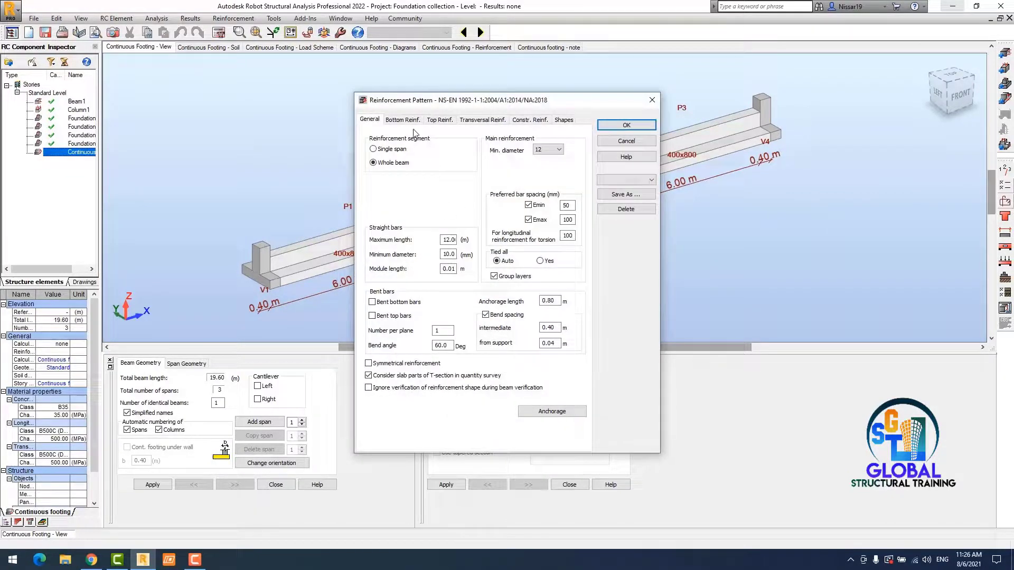
Step: Choose the Continuous footing pattern, review bottom, top and stirrup tabs, and save it
{"action": "left_click", "coordinate": [633, 180]}
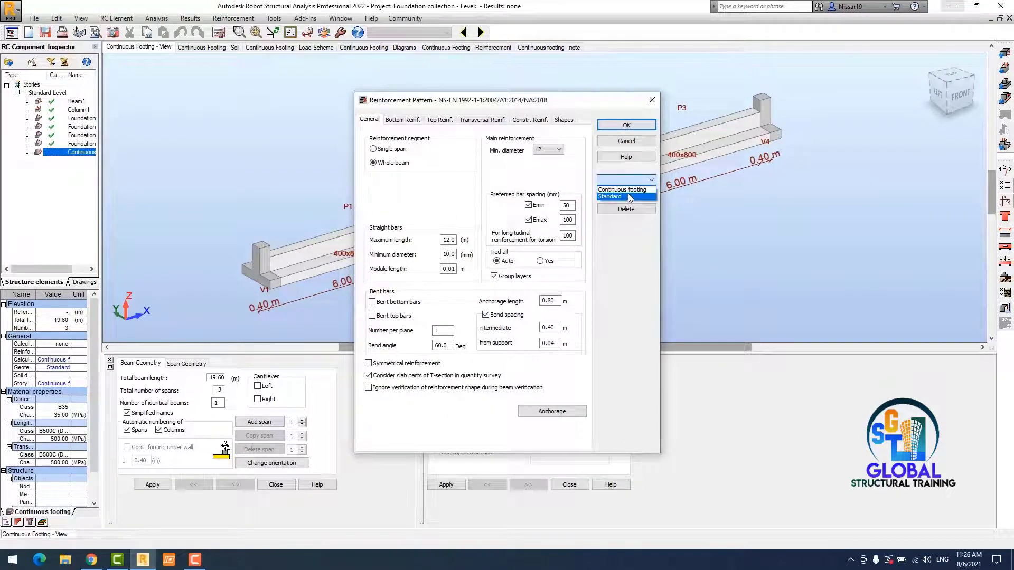
{"action": "left_click", "coordinate": [628, 190]}
{"action": "left_click", "coordinate": [401, 119]}
{"action": "left_click", "coordinate": [439, 120]}
{"action": "left_click", "coordinate": [482, 119]}
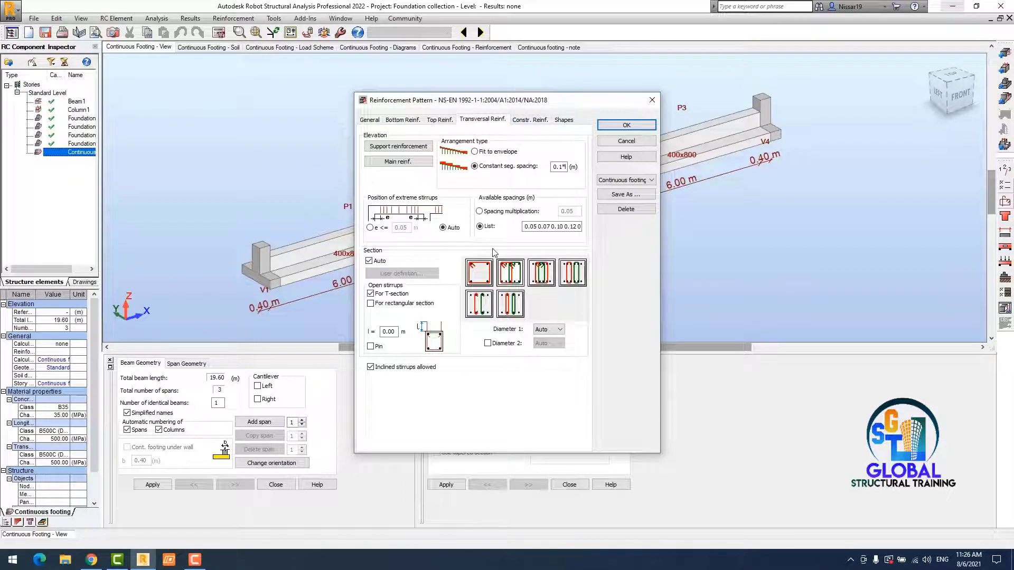
{"action": "left_click", "coordinate": [619, 194]}
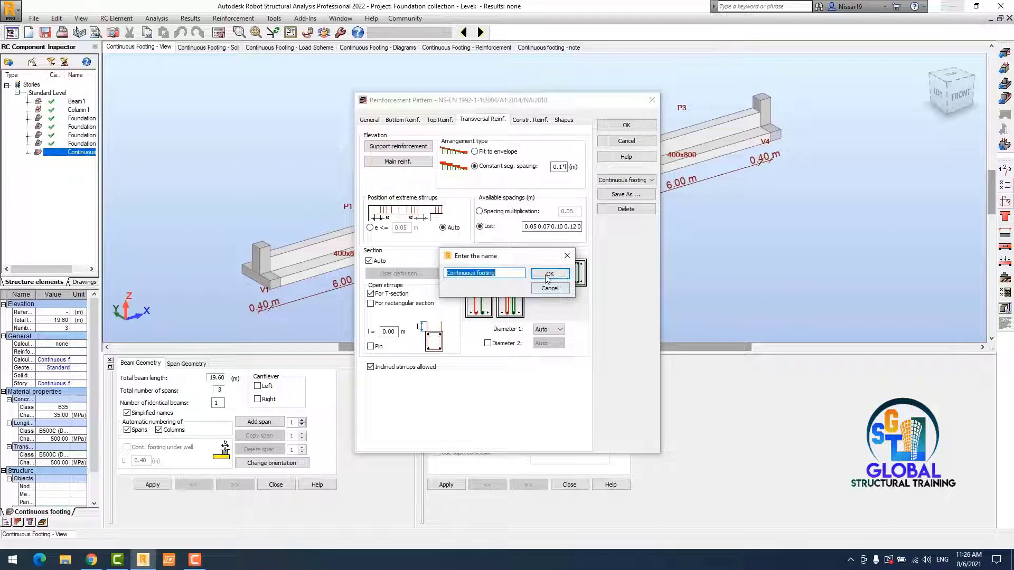
{"action": "left_click", "coordinate": [548, 274]}
Step: Inspect construction reinforcement and stirrup shapes, then resave as Continuous footing and close
{"action": "left_click", "coordinate": [529, 120]}
{"action": "left_click", "coordinate": [563, 119]}
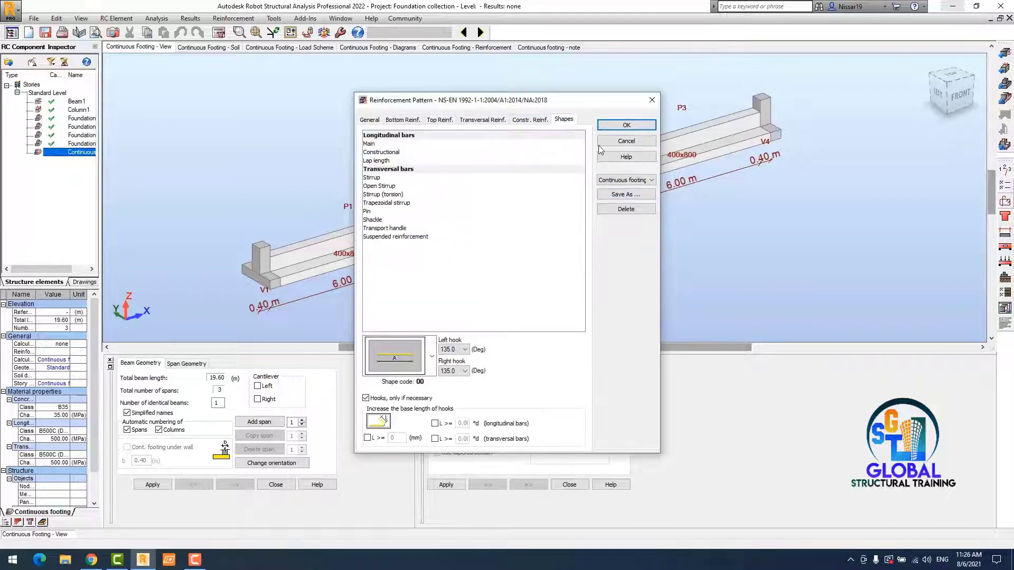
{"action": "left_click", "coordinate": [396, 195]}
{"action": "left_click", "coordinate": [395, 203]}
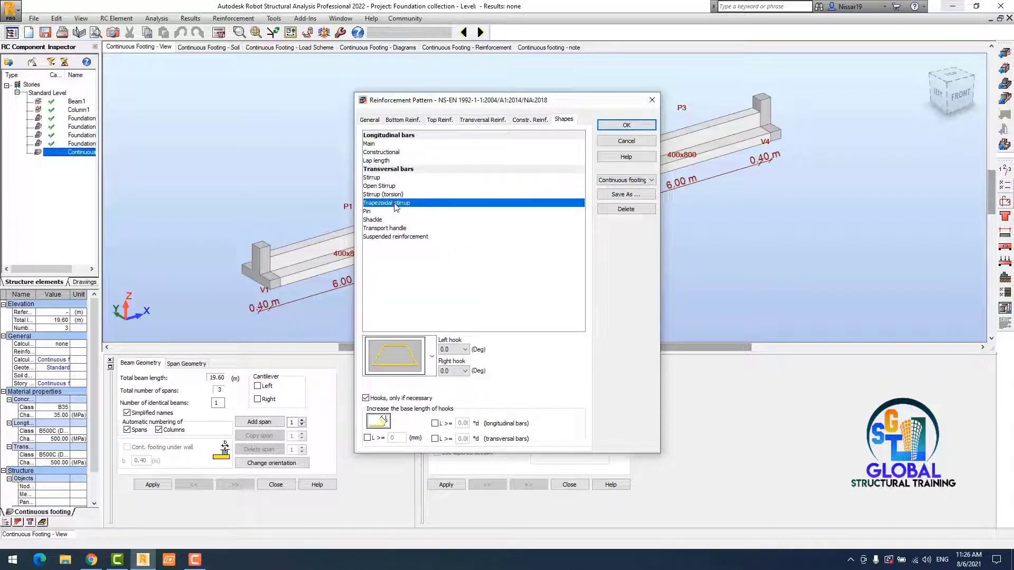
{"action": "left_click", "coordinate": [385, 195]}
{"action": "left_click", "coordinate": [618, 194]}
{"action": "left_click", "coordinate": [547, 273]}
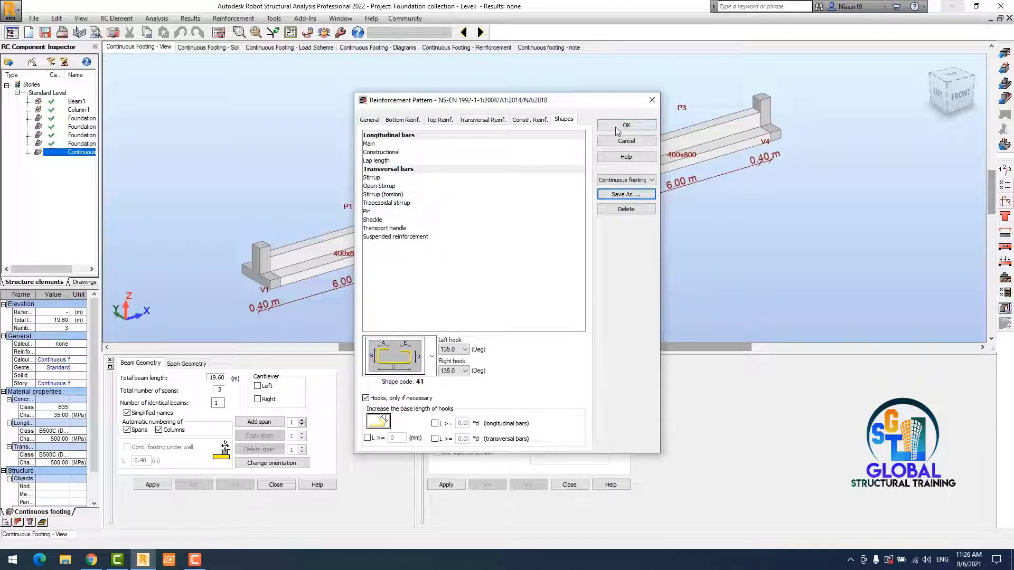
{"action": "left_click", "coordinate": [616, 127]}
{"action": "middle_click_drag", "start_coordinate": [776, 222], "coordinate": [794, 232]}
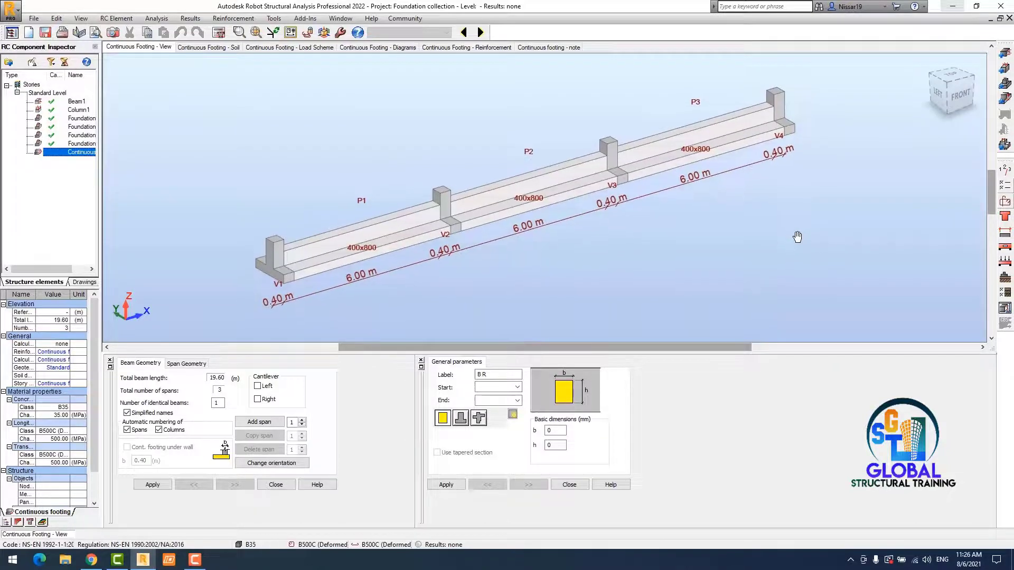
Step: Save the footing's soil set under the new name C1
{"action": "left_click", "coordinate": [1005, 278]}
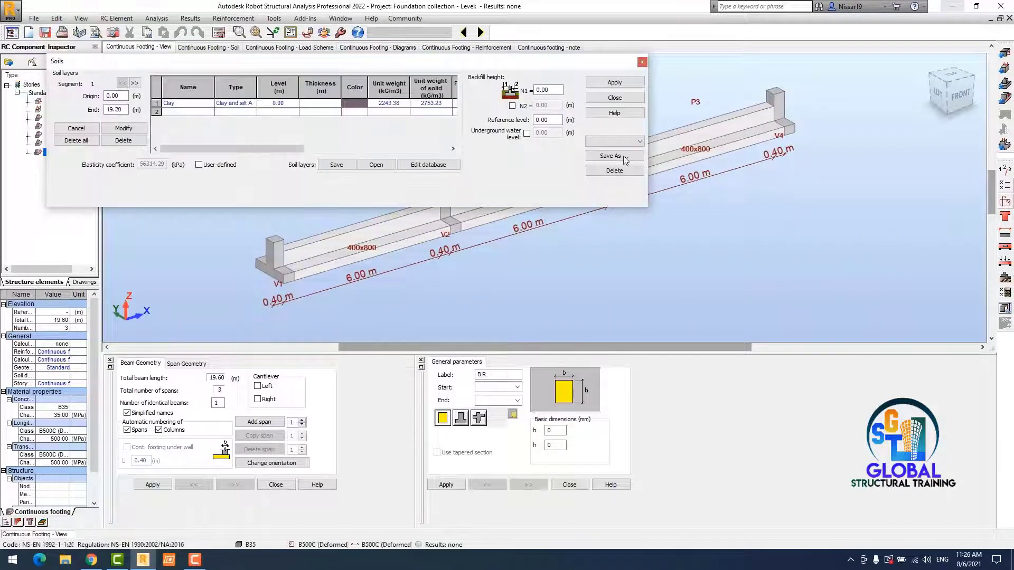
{"action": "left_click", "coordinate": [616, 142]}
{"action": "left_click", "coordinate": [598, 119]}
{"action": "left_click", "coordinate": [609, 157]}
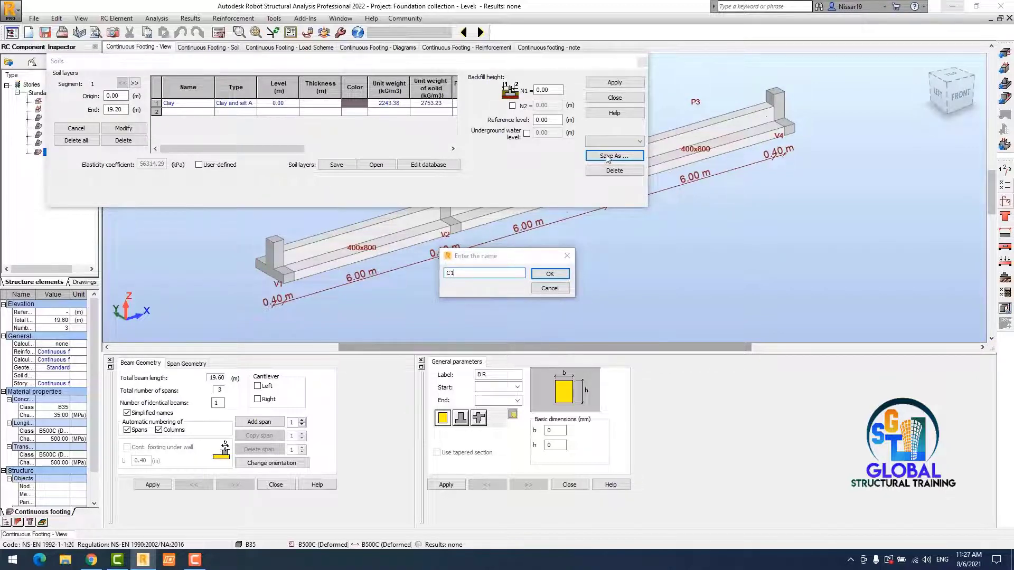
{"action": "key", "text": "Return"}
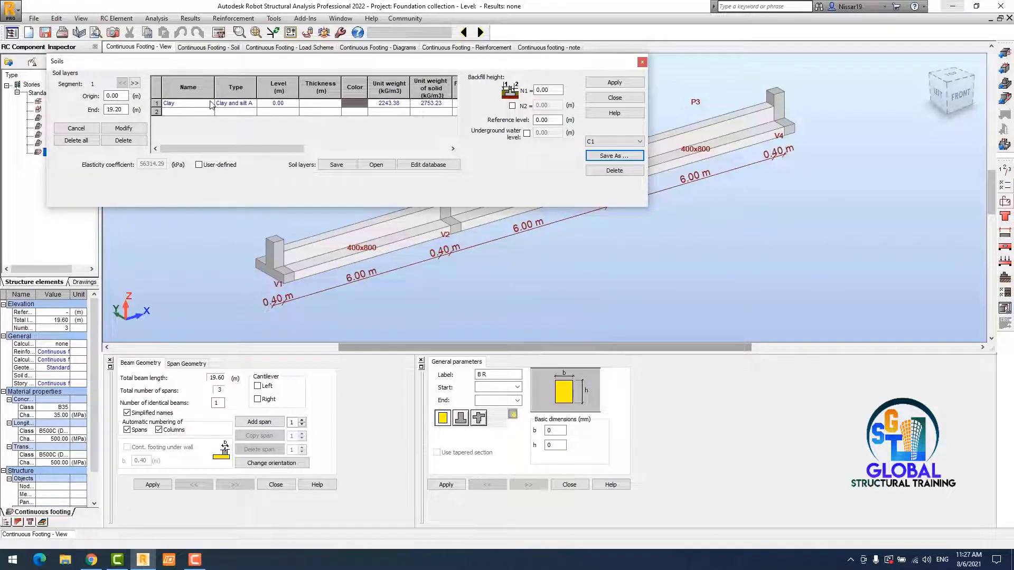
Step: Set soil layer 1 to Gravel, resave set C1 and apply it to the footing
{"action": "left_click", "coordinate": [210, 104]}
{"action": "left_click", "coordinate": [211, 105]}
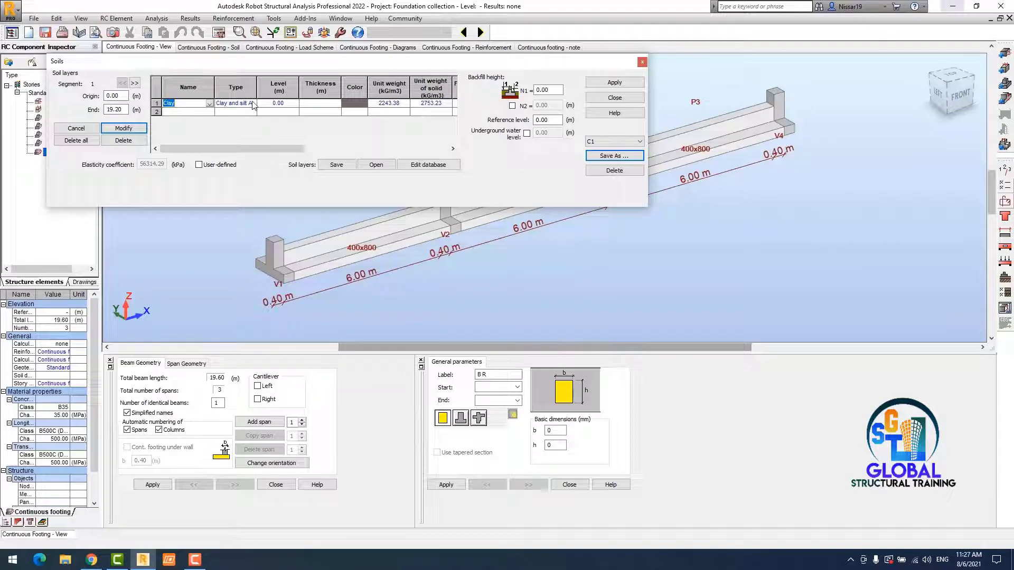
{"action": "left_click", "coordinate": [222, 105]}
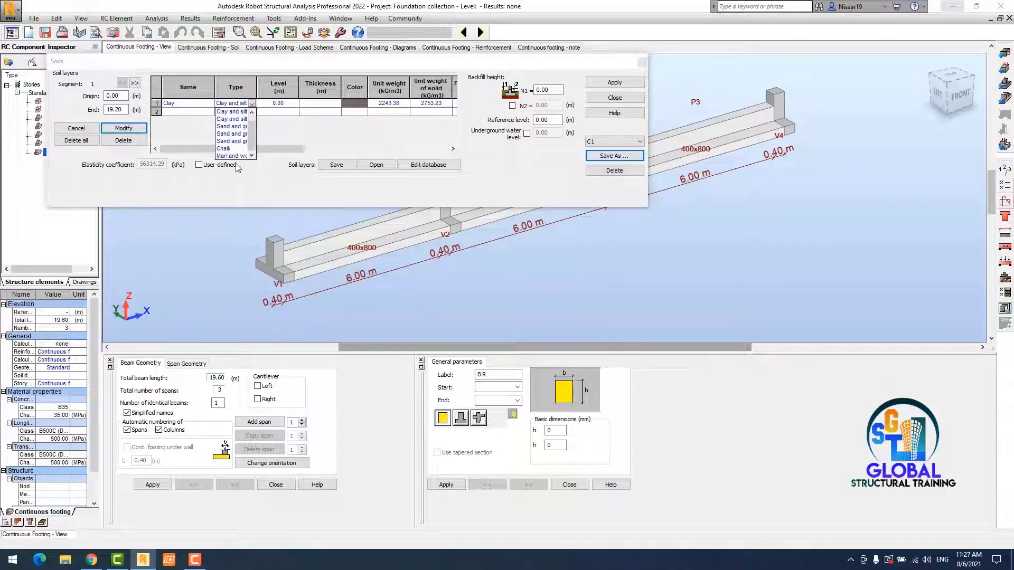
{"action": "left_click", "coordinate": [190, 104]}
{"action": "left_click", "coordinate": [210, 103]}
{"action": "scroll", "coordinate": [179, 138], "scroll_direction": "down", "scroll_amount": 3}
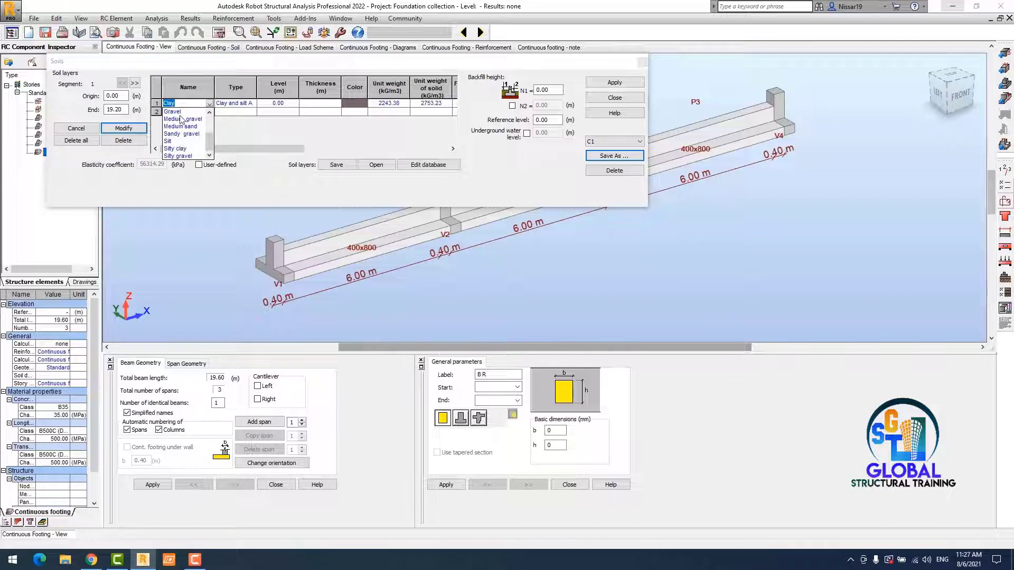
{"action": "left_click", "coordinate": [173, 111]}
{"action": "left_click", "coordinate": [614, 154]}
{"action": "key", "text": "Escape"}
{"action": "left_click", "coordinate": [604, 81]}
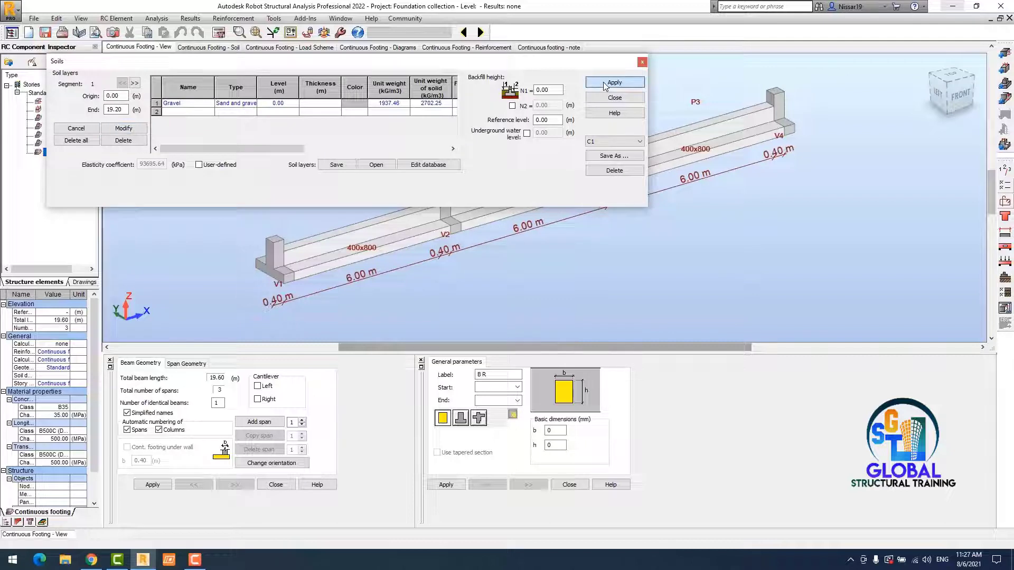
{"action": "left_click", "coordinate": [642, 63]}
{"action": "middle_click_drag", "start_coordinate": [739, 299], "coordinate": [722, 292]}
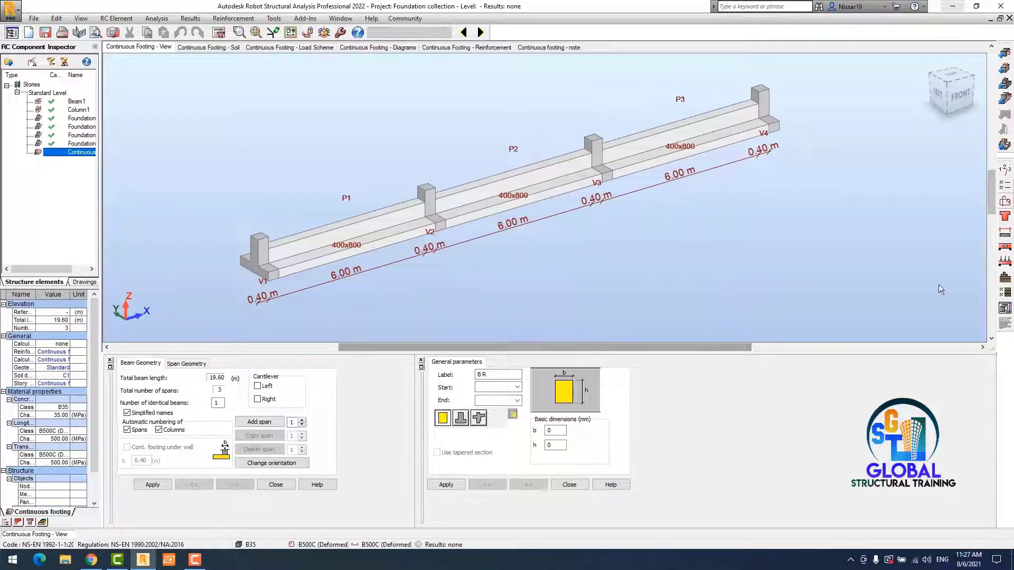
Step: Load the Continuous footing geotechnical option set and view its stress settings
{"action": "left_click", "coordinate": [1006, 293]}
{"action": "left_click", "coordinate": [412, 233]}
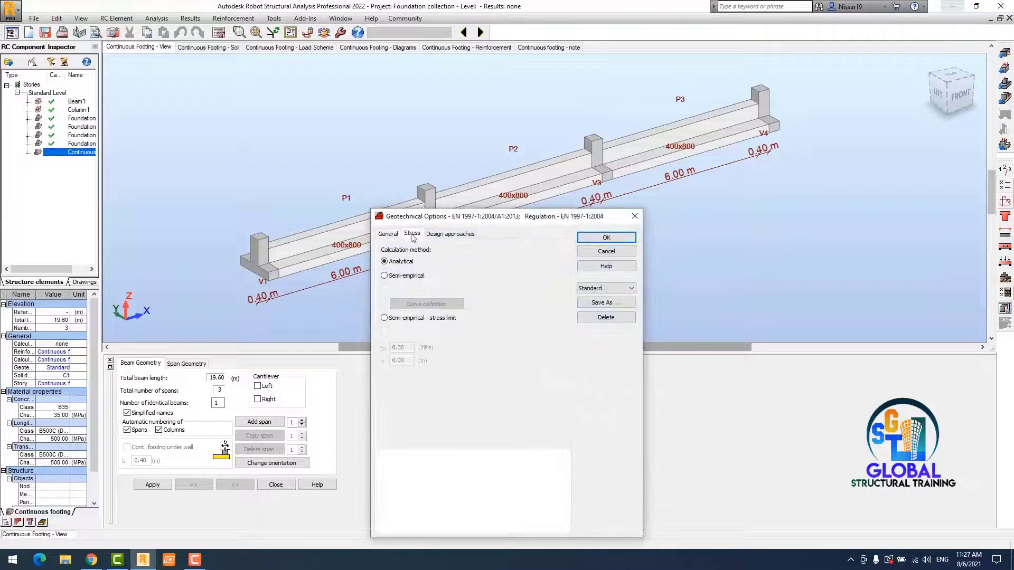
{"action": "left_click", "coordinate": [634, 288]}
{"action": "left_click", "coordinate": [602, 304]}
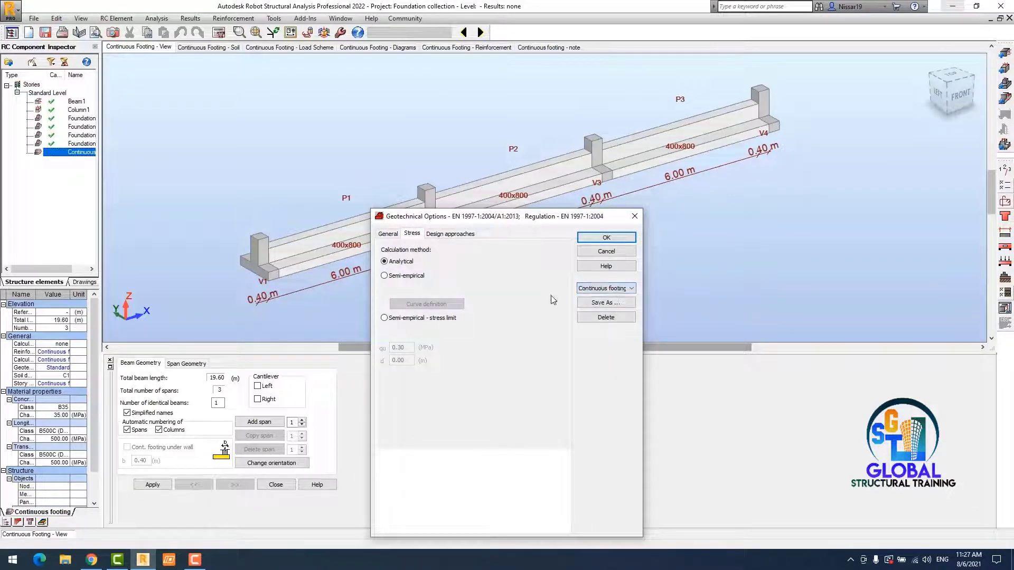
{"action": "left_click", "coordinate": [388, 234]}
{"action": "left_click", "coordinate": [410, 233]}
Step: Use the semi-empirical stress limit with qu = 0.4 MPa, saved as Continuous footing
{"action": "left_click", "coordinate": [384, 318]}
{"action": "double_click", "coordinate": [409, 347]}
{"action": "type", "text": "0.4"}
{"action": "left_click", "coordinate": [606, 303]}
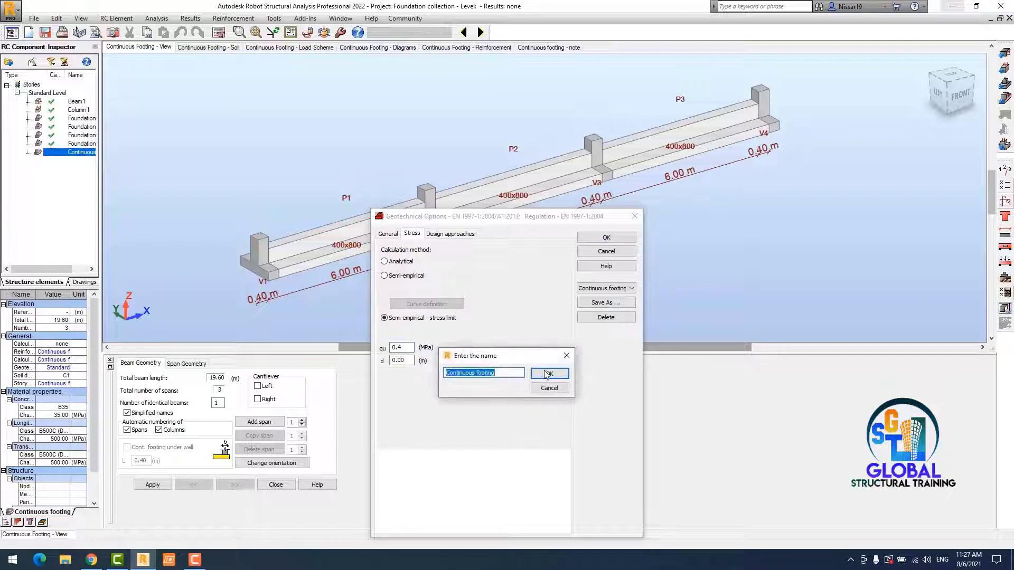
{"action": "left_click", "coordinate": [547, 373]}
{"action": "left_click", "coordinate": [606, 238]}
{"action": "middle_click_drag", "start_coordinate": [669, 243], "coordinate": [616, 247]}
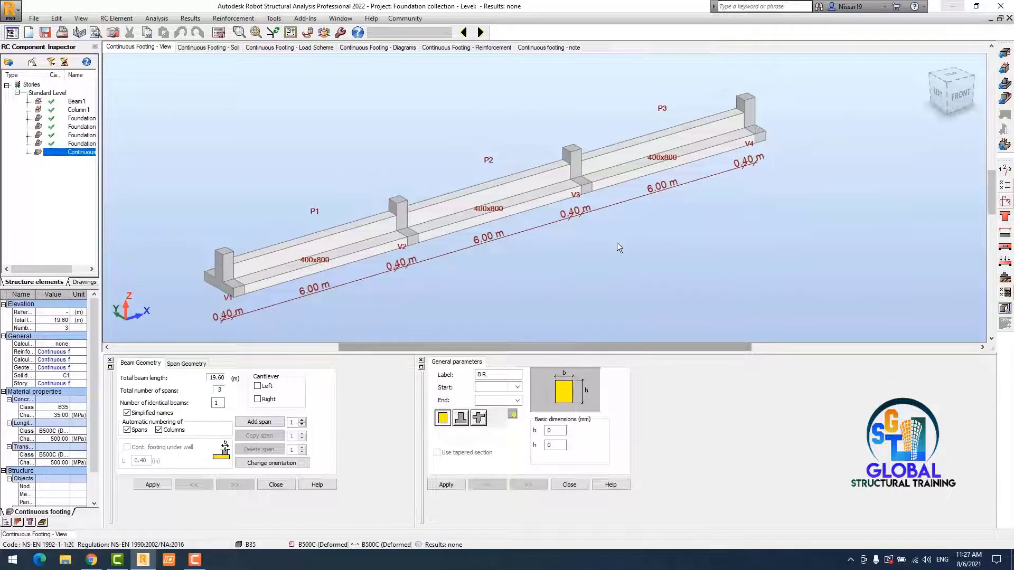
Step: Add a uniform distributed 10 kN/m dead load over spans 1 to 3
{"action": "left_click", "coordinate": [1005, 261]}
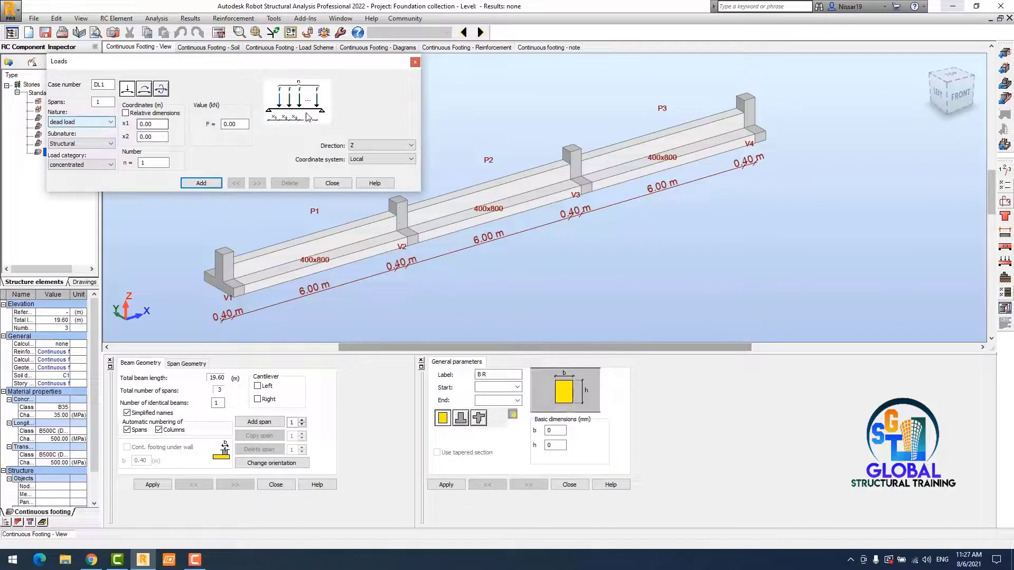
{"action": "left_click", "coordinate": [80, 165]}
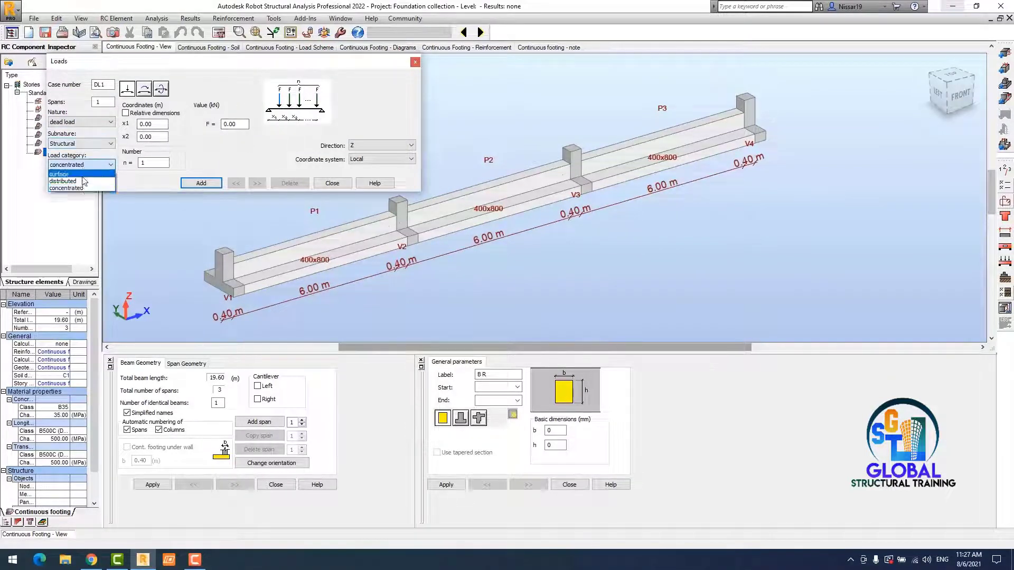
{"action": "left_click", "coordinate": [83, 181]}
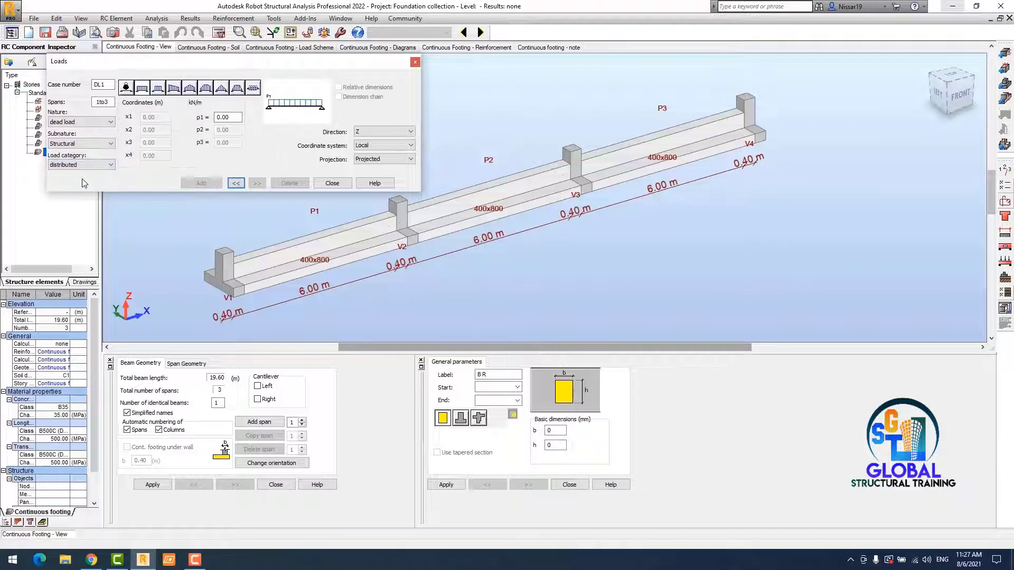
{"action": "left_click", "coordinate": [190, 88]}
{"action": "left_click", "coordinate": [227, 88]}
{"action": "left_click", "coordinate": [253, 89]}
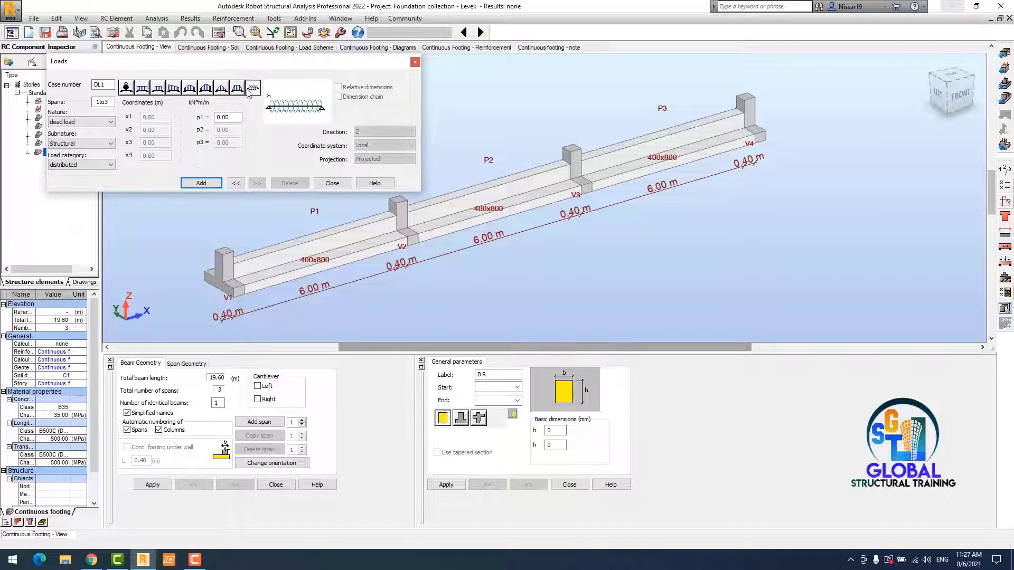
{"action": "left_click", "coordinate": [144, 89]}
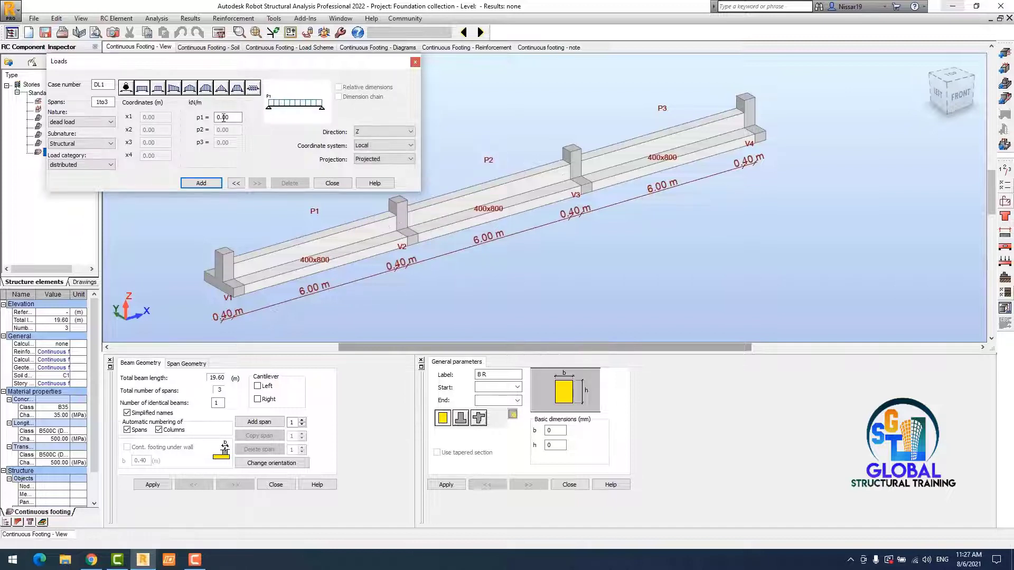
{"action": "double_click", "coordinate": [233, 117]}
{"action": "left_click", "coordinate": [202, 182]}
Step: Add a uniform 15 kN/m Category A live load over spans 1 to 3
{"action": "left_click", "coordinate": [106, 164]}
{"action": "left_click", "coordinate": [93, 164]}
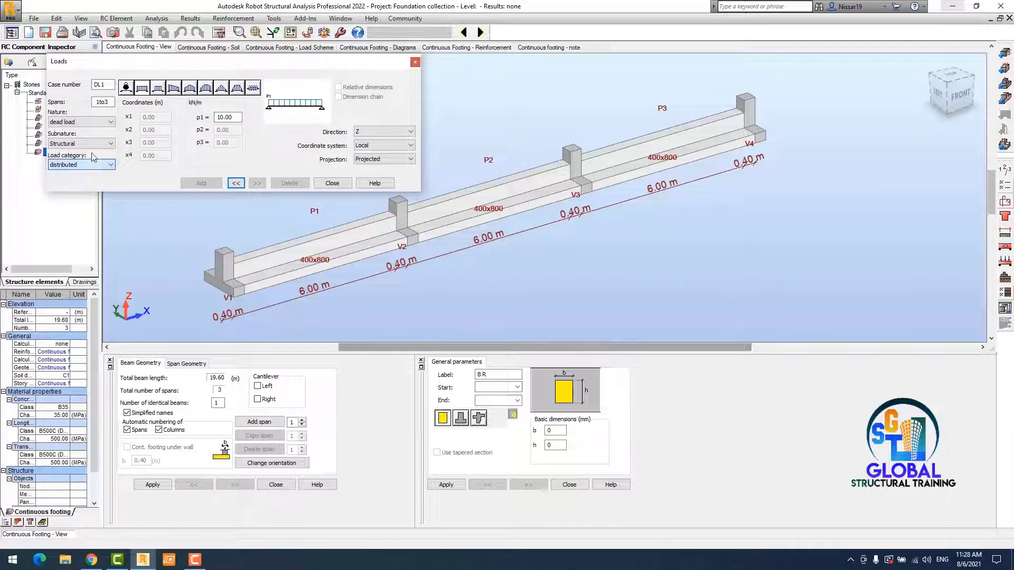
{"action": "left_click", "coordinate": [93, 122]}
{"action": "left_click", "coordinate": [82, 139]}
{"action": "left_click", "coordinate": [101, 144]}
{"action": "left_click", "coordinate": [102, 146]}
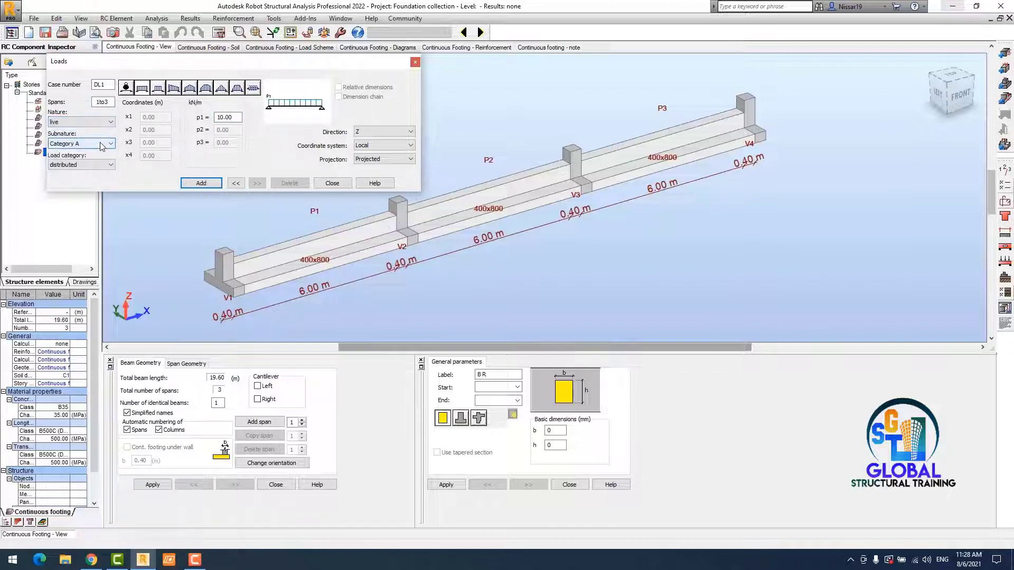
{"action": "double_click", "coordinate": [227, 117]}
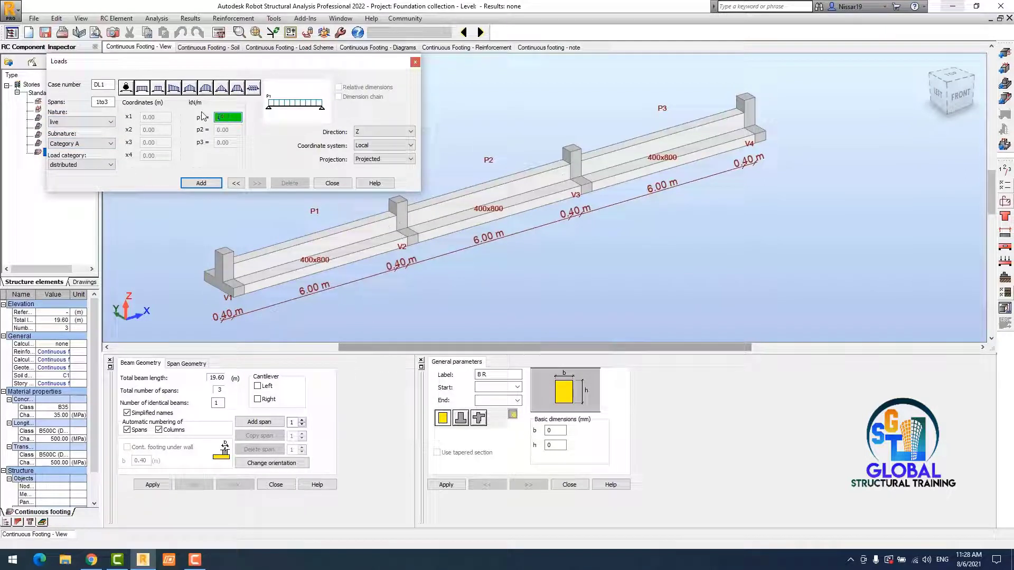
{"action": "left_click", "coordinate": [204, 183]}
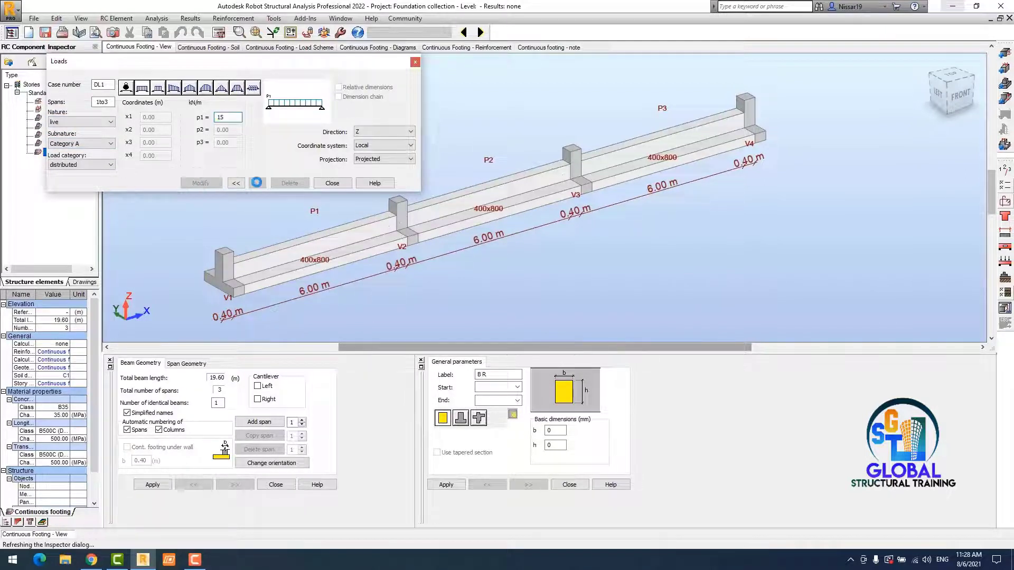
{"action": "left_click", "coordinate": [320, 184]}
{"action": "scroll", "coordinate": [477, 167], "scroll_direction": "up", "scroll_amount": 1}
{"action": "middle_click_drag", "start_coordinate": [477, 167], "coordinate": [505, 170]}
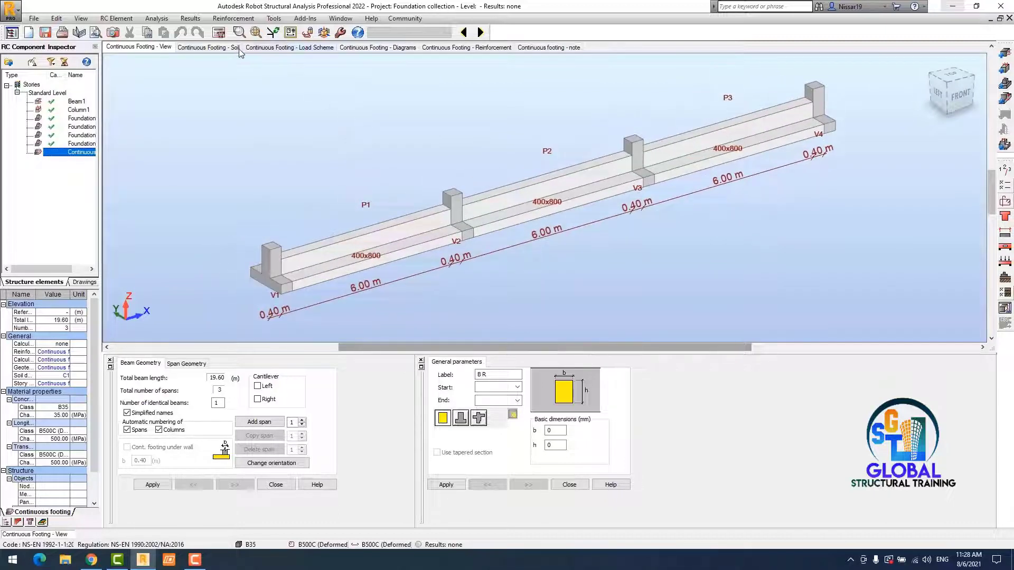
Step: Run the continuous footing calculation and widen the RC Component Inspector panel
{"action": "left_click", "coordinate": [218, 33]}
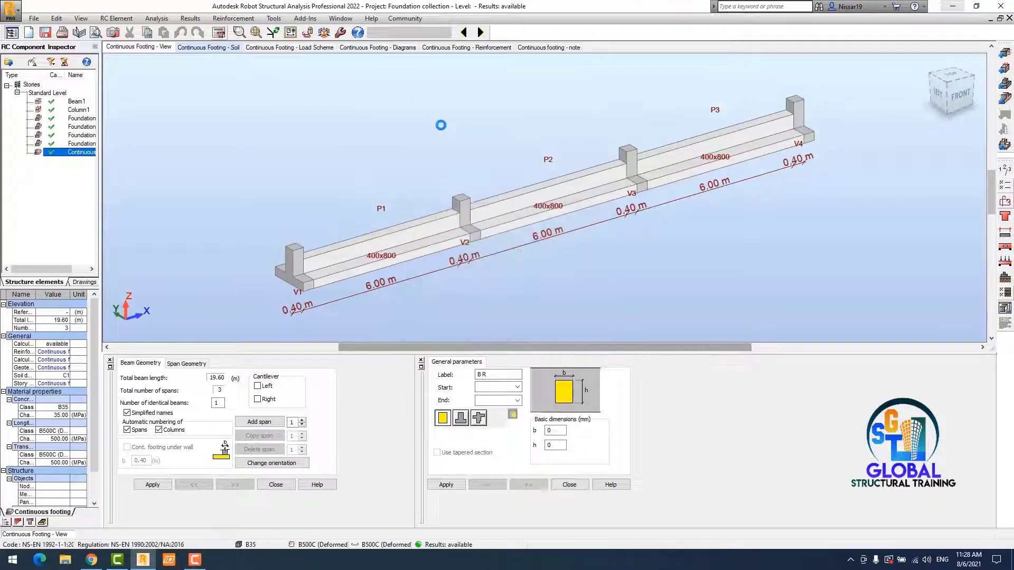
{"action": "scroll", "coordinate": [502, 158], "scroll_direction": "up", "scroll_amount": 2}
{"action": "scroll", "coordinate": [502, 158], "scroll_direction": "down", "scroll_amount": 2}
{"action": "scroll", "coordinate": [502, 158], "scroll_direction": "up", "scroll_amount": 1}
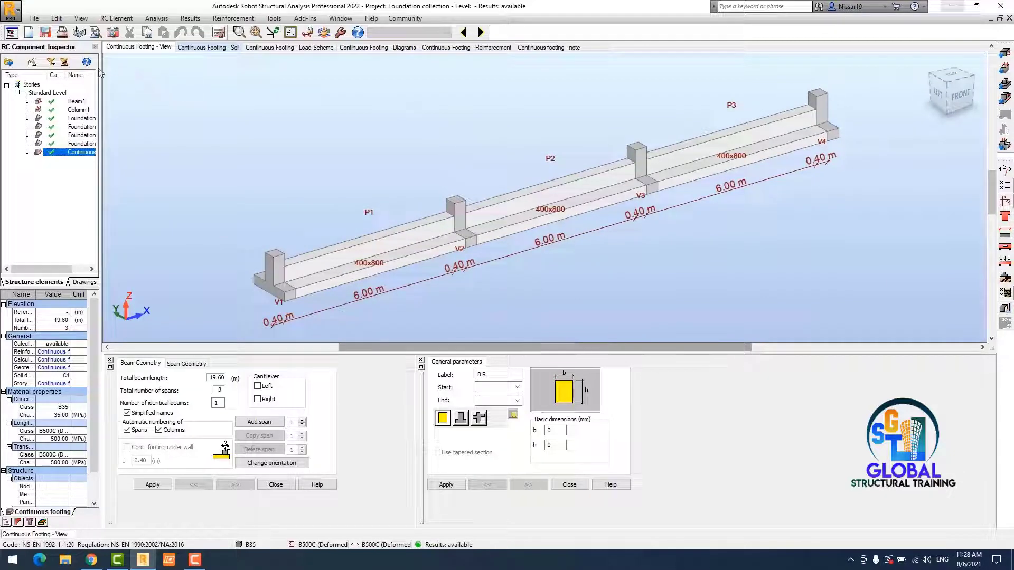
{"action": "left_click_drag", "start_coordinate": [102, 71], "coordinate": [126, 73]}
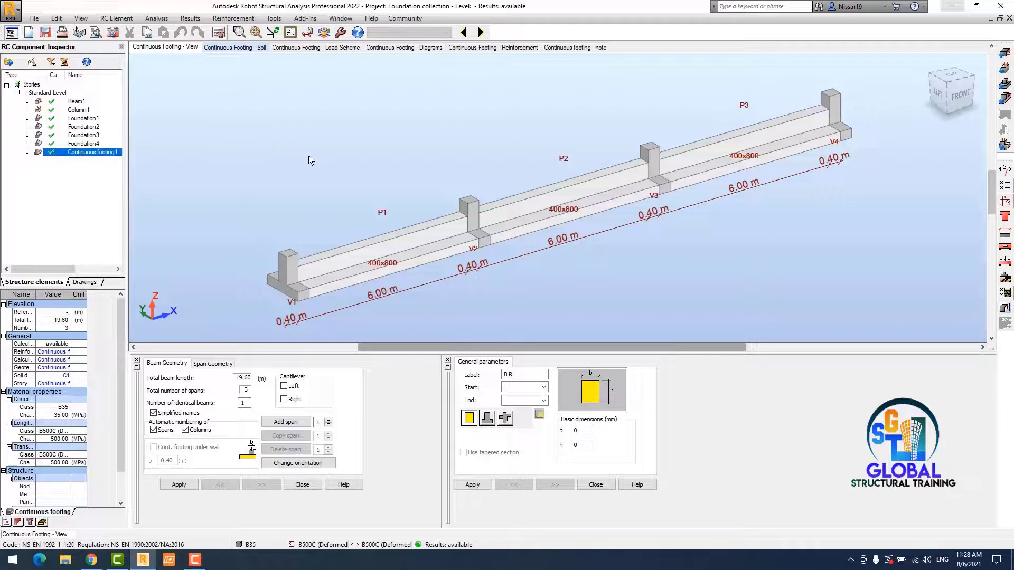
{"action": "scroll", "coordinate": [336, 167], "scroll_direction": "up", "scroll_amount": 2}
Step: Read the footing calculation note down to the material survey: 12.48 m3 concrete, 901.90 kg steel
{"action": "scroll", "coordinate": [336, 168], "scroll_direction": "down", "scroll_amount": 1}
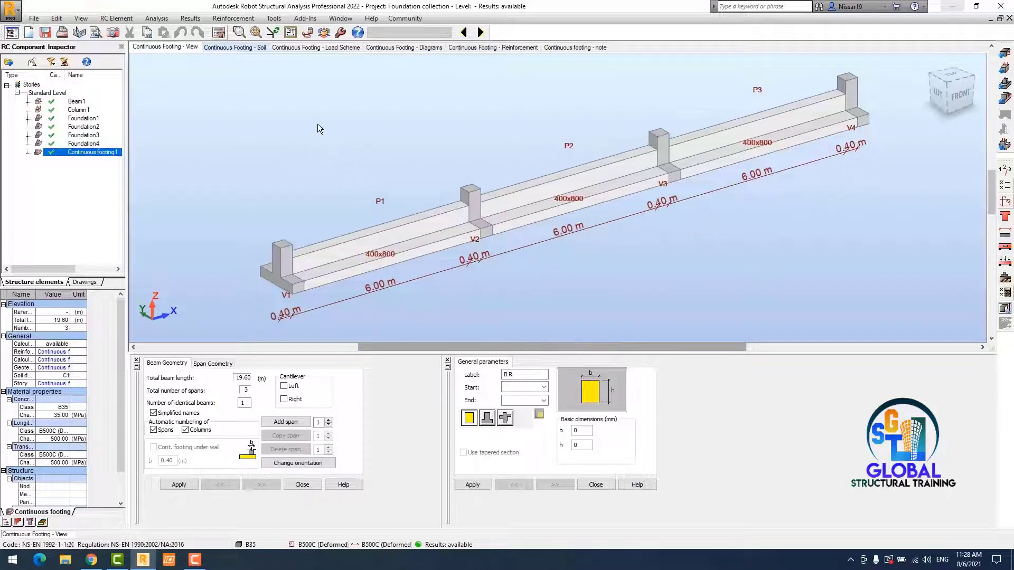
{"action": "left_click", "coordinate": [568, 47]}
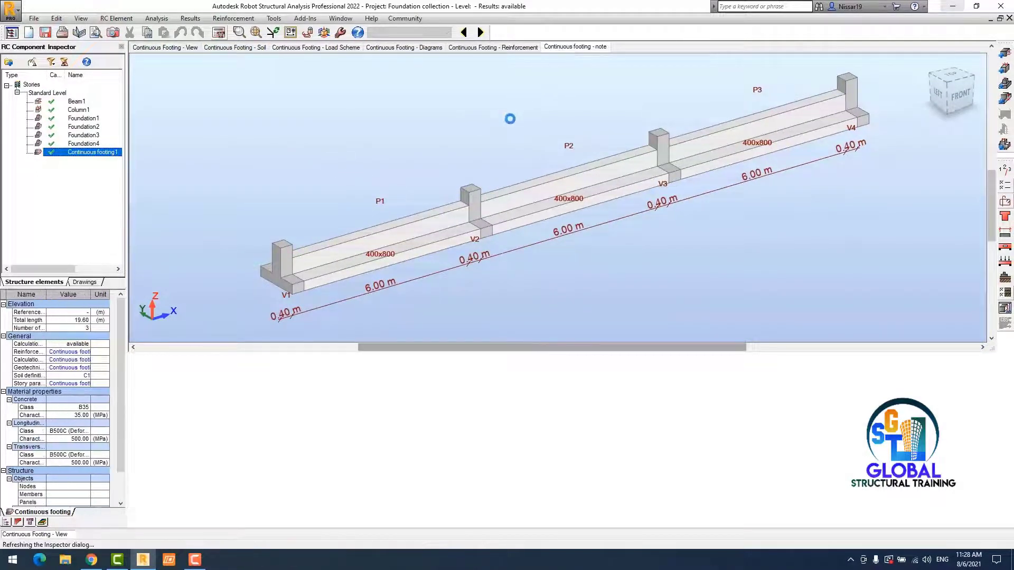
{"action": "scroll", "coordinate": [450, 295], "scroll_direction": "down", "scroll_amount": 8}
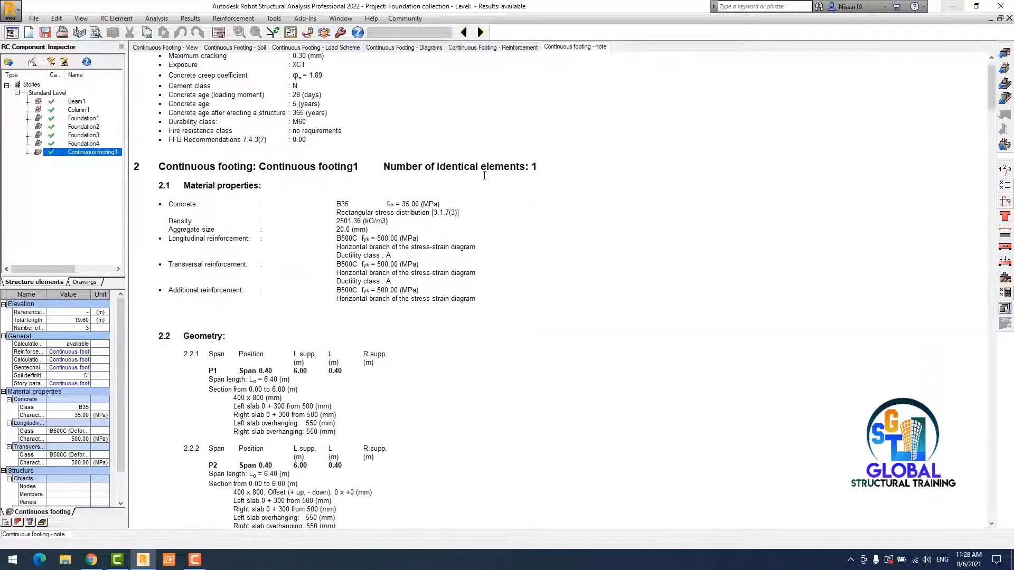
{"action": "scroll", "coordinate": [449, 295], "scroll_direction": "down", "scroll_amount": 10}
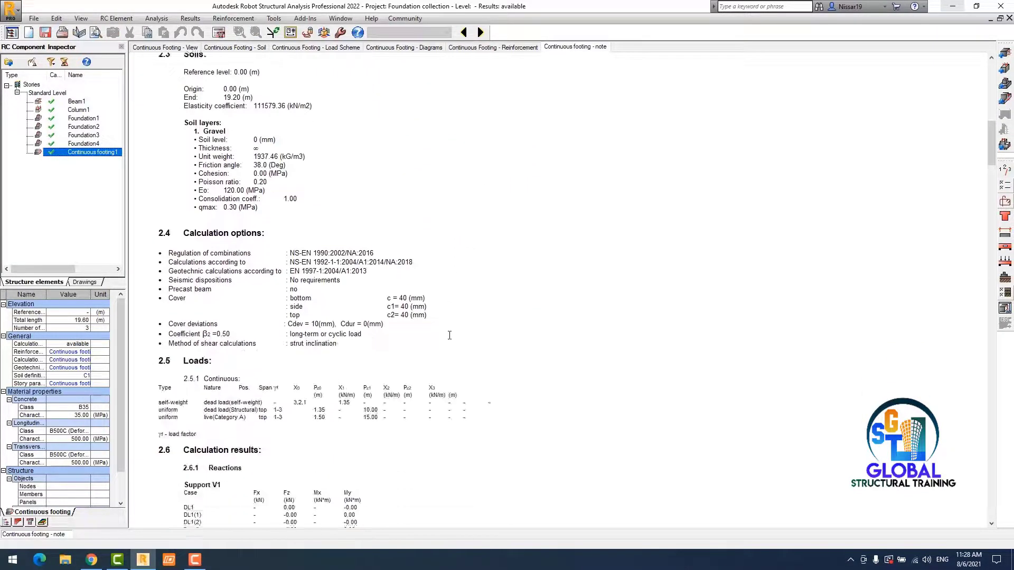
{"action": "scroll", "coordinate": [449, 336], "scroll_direction": "down", "scroll_amount": 15}
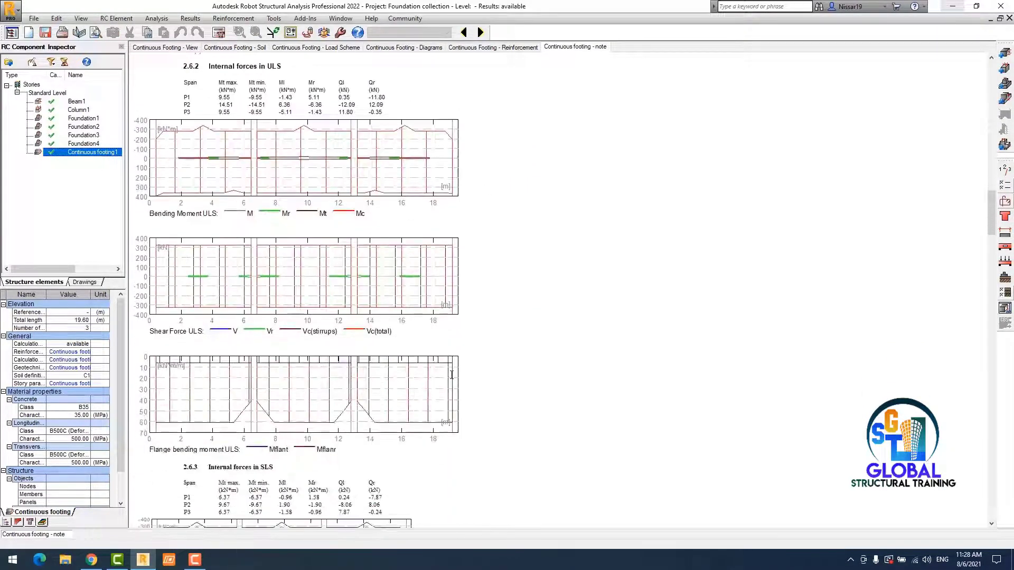
{"action": "scroll", "coordinate": [451, 375], "scroll_direction": "down", "scroll_amount": 15}
{"action": "scroll", "coordinate": [451, 375], "scroll_direction": "up", "scroll_amount": 8}
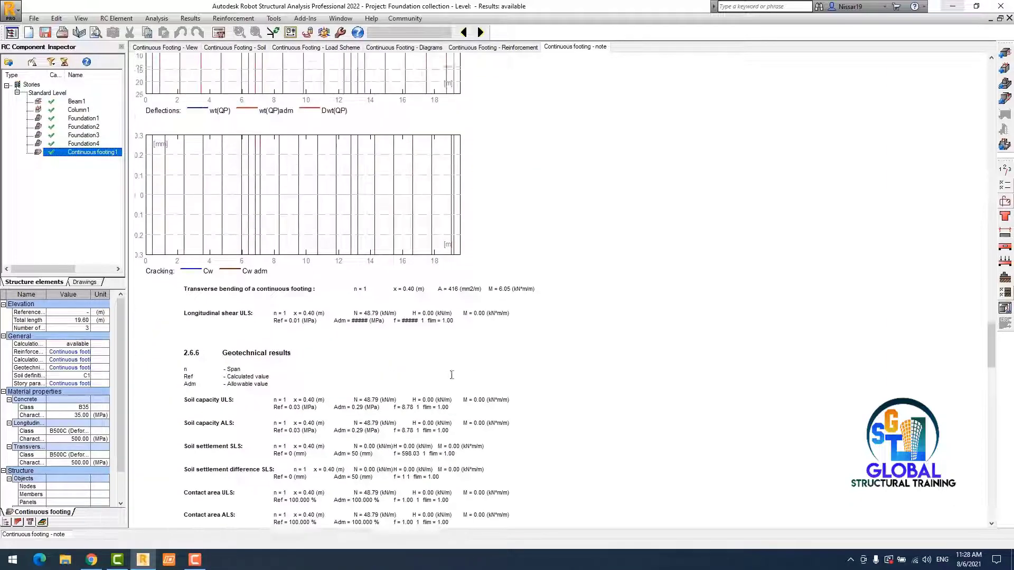
{"action": "scroll", "coordinate": [452, 375], "scroll_direction": "down", "scroll_amount": 15}
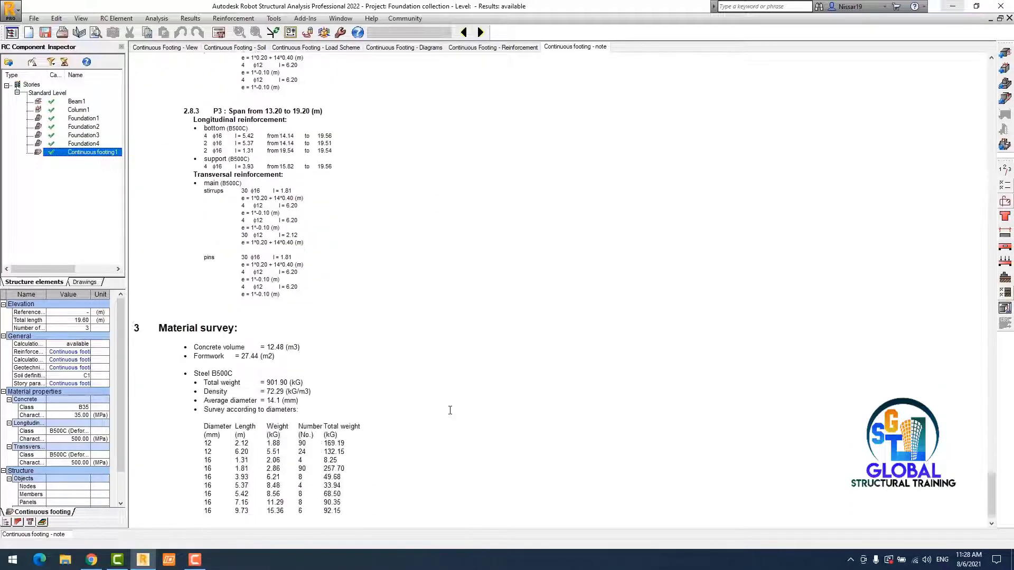
{"action": "left_click", "coordinate": [492, 47]}
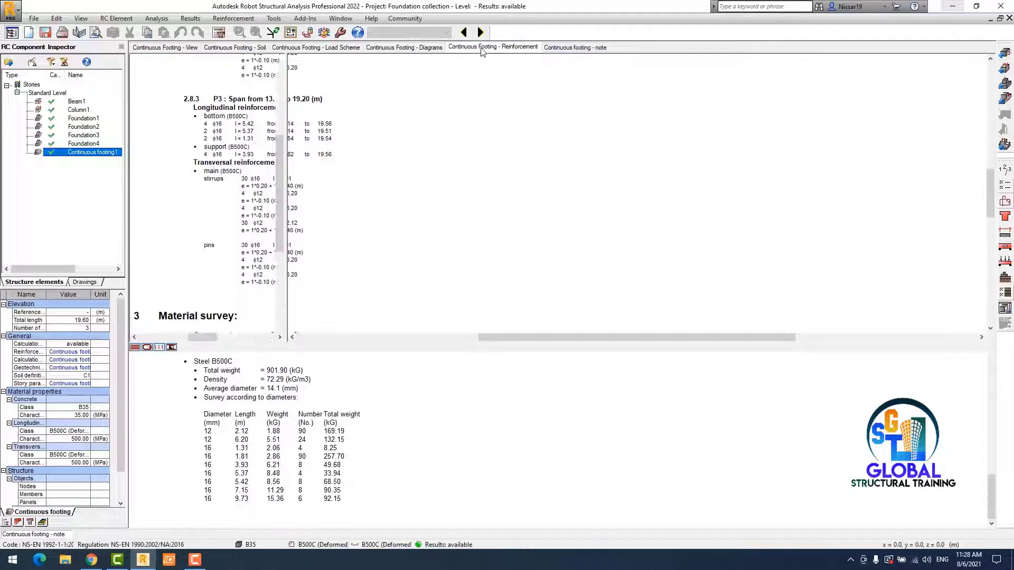
Step: Orbit and zoom the footing's reinforcement model into an isometric view
{"action": "middle_click_drag", "start_coordinate": [503, 116], "coordinate": [527, 161], "text": "shift"}
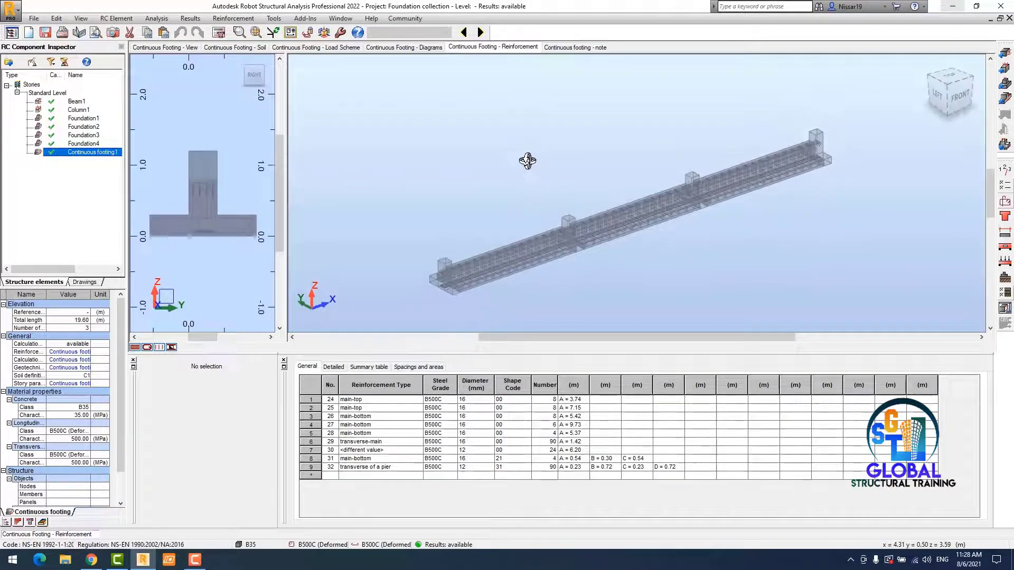
{"action": "scroll", "coordinate": [642, 229], "scroll_direction": "up", "scroll_amount": 5}
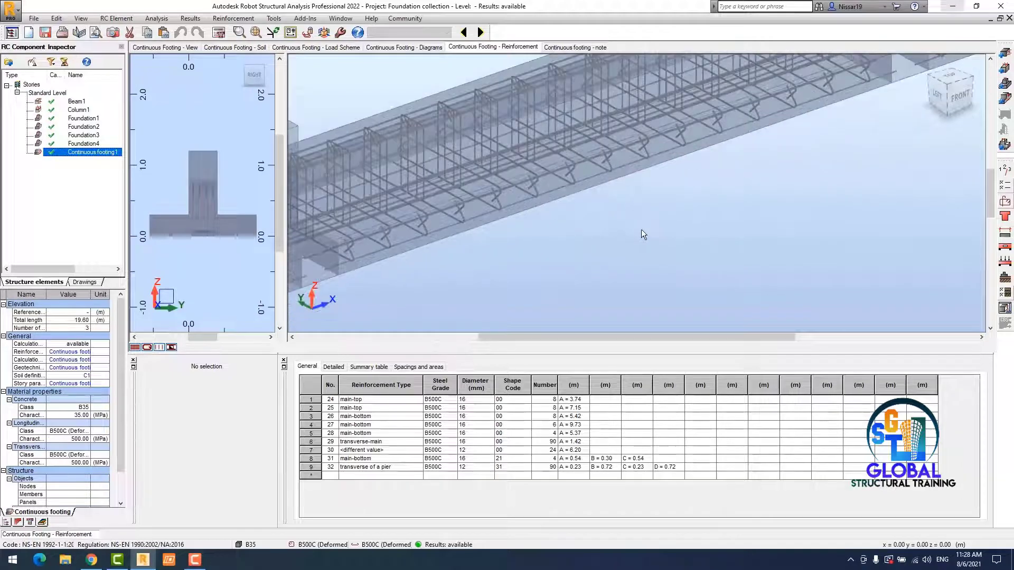
{"action": "scroll", "coordinate": [640, 229], "scroll_direction": "down", "scroll_amount": 5}
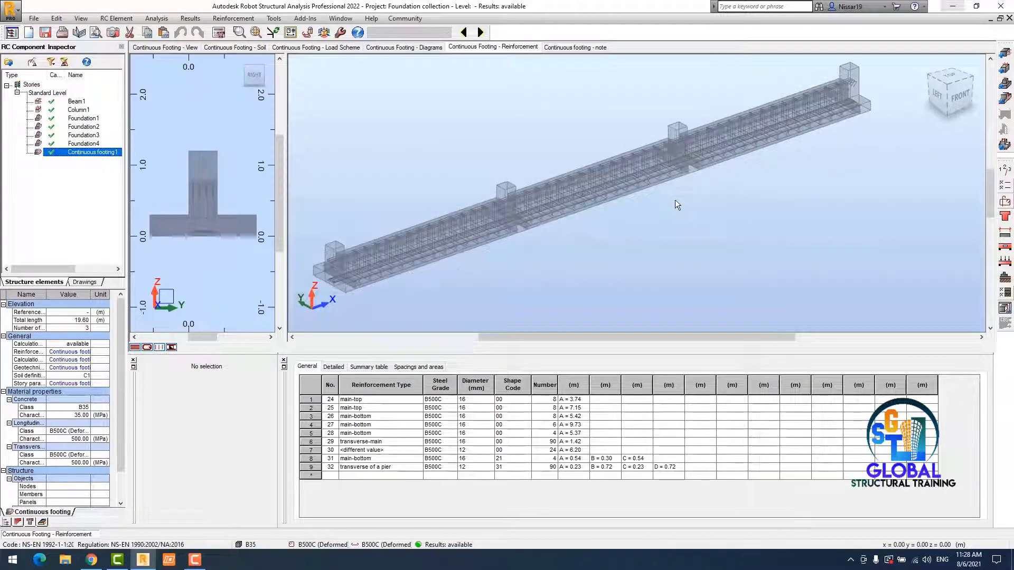
{"action": "scroll", "coordinate": [619, 268], "scroll_direction": "up", "scroll_amount": 2}
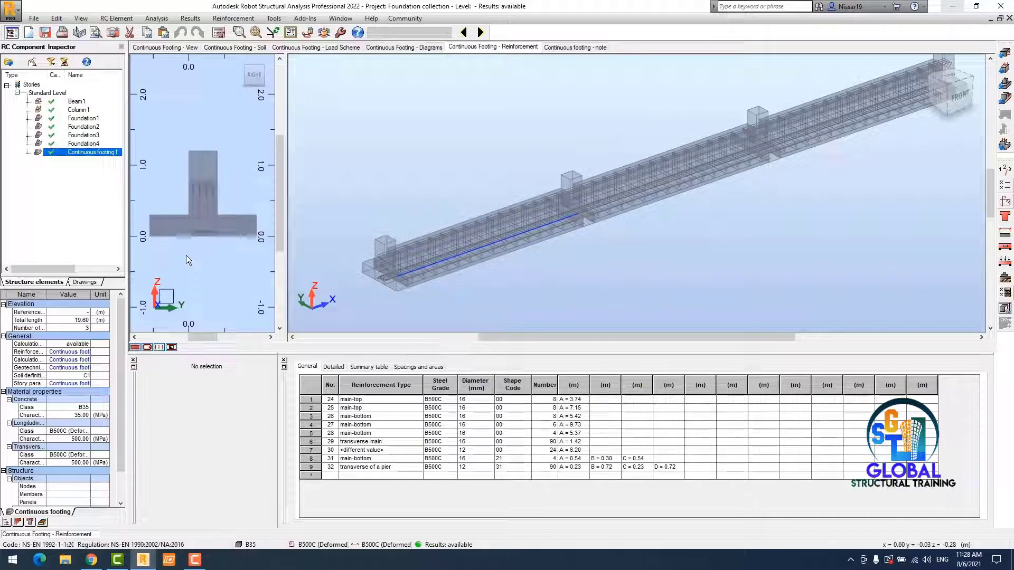
Step: Rotate the section view into a 3D rebar cage, then display the moment and shear diagrams
{"action": "middle_click_drag", "start_coordinate": [186, 255], "coordinate": [211, 153], "text": "shift"}
{"action": "scroll", "coordinate": [415, 163], "scroll_direction": "up", "scroll_amount": 2}
{"action": "scroll", "coordinate": [415, 163], "scroll_direction": "down", "scroll_amount": 3}
{"action": "scroll", "coordinate": [416, 167], "scroll_direction": "up", "scroll_amount": 1}
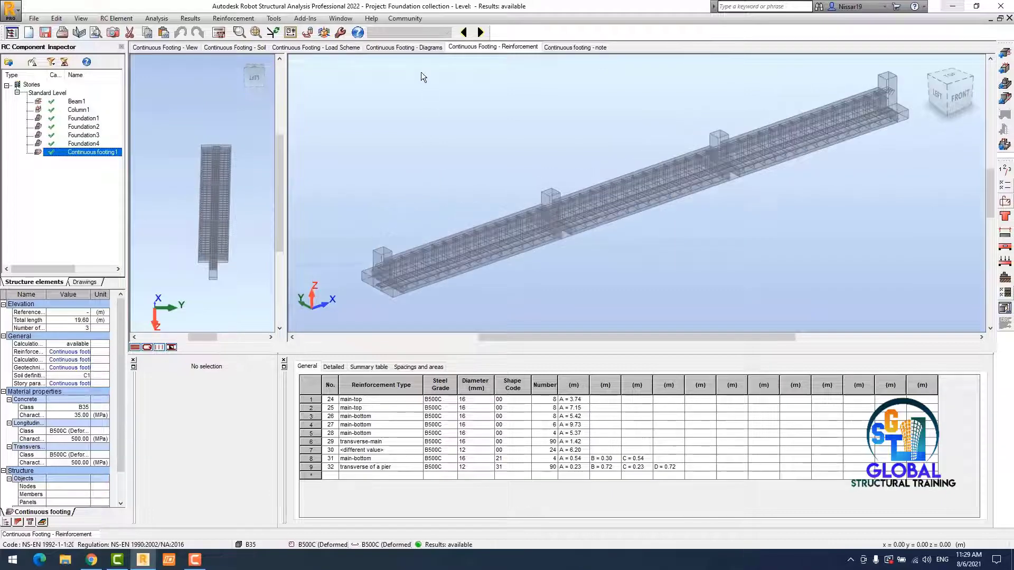
{"action": "left_click", "coordinate": [402, 47]}
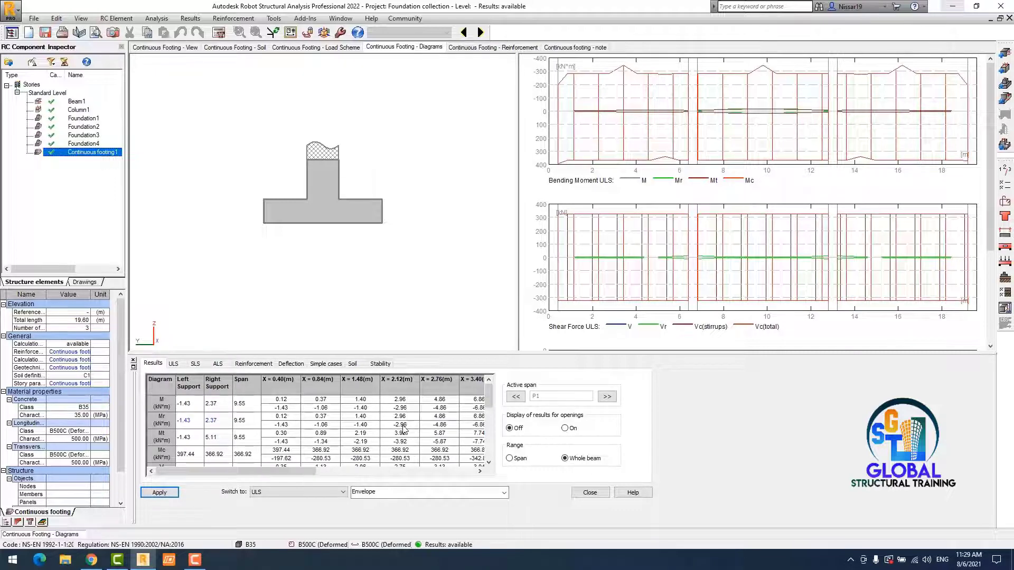
Step: Review the footing's load scheme, soil layers and 3D geometry, then return to the reinforcement cage
{"action": "left_click", "coordinate": [322, 48]}
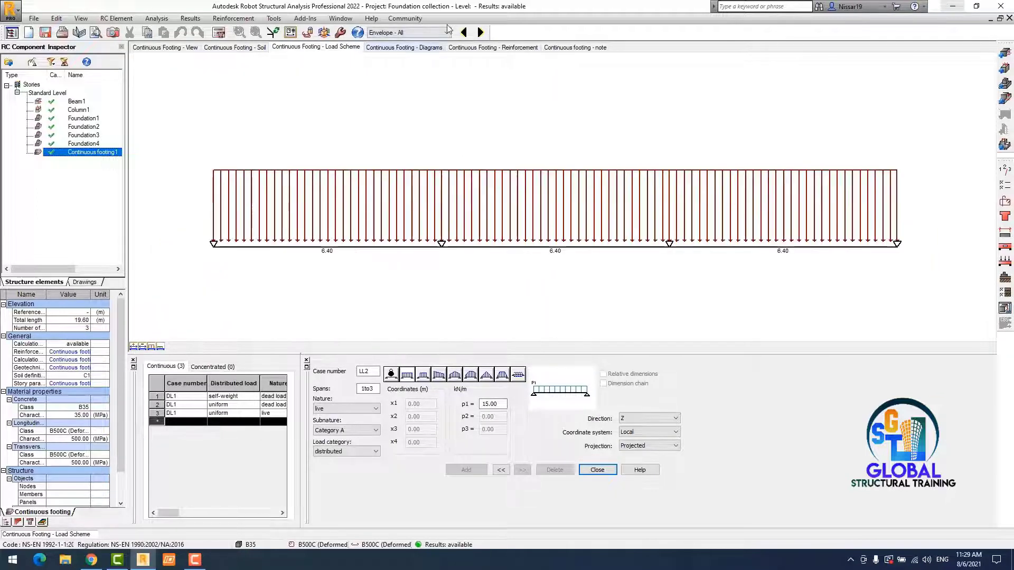
{"action": "scroll", "coordinate": [453, 224], "scroll_direction": "up", "scroll_amount": 2}
{"action": "scroll", "coordinate": [453, 224], "scroll_direction": "down", "scroll_amount": 1}
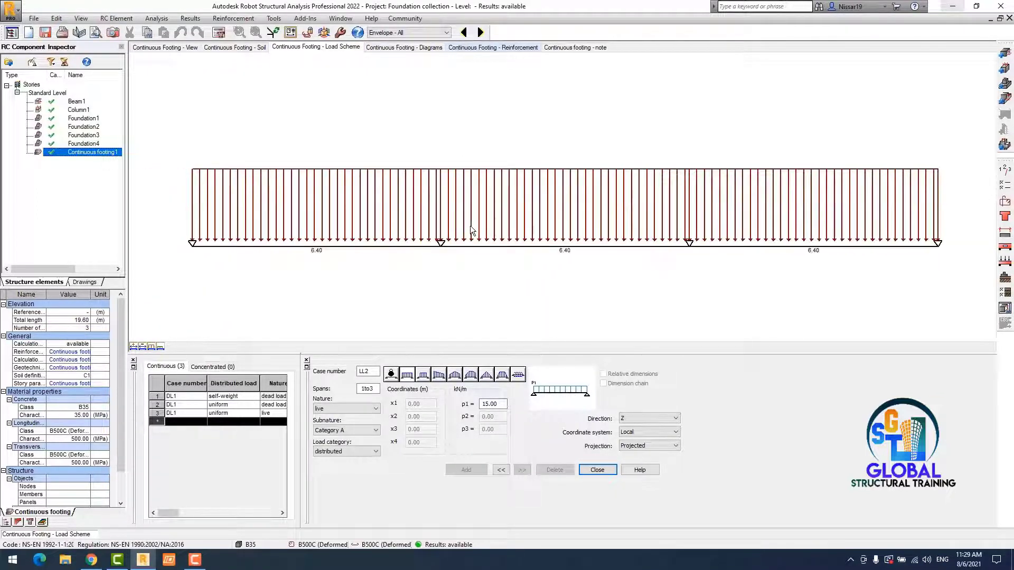
{"action": "left_click", "coordinate": [236, 47]}
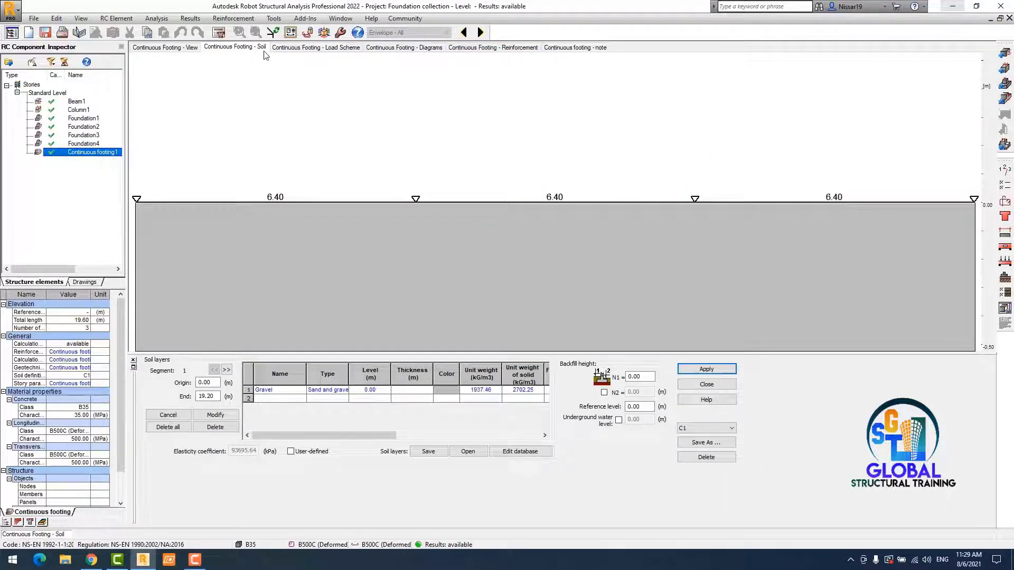
{"action": "left_click", "coordinate": [311, 48]}
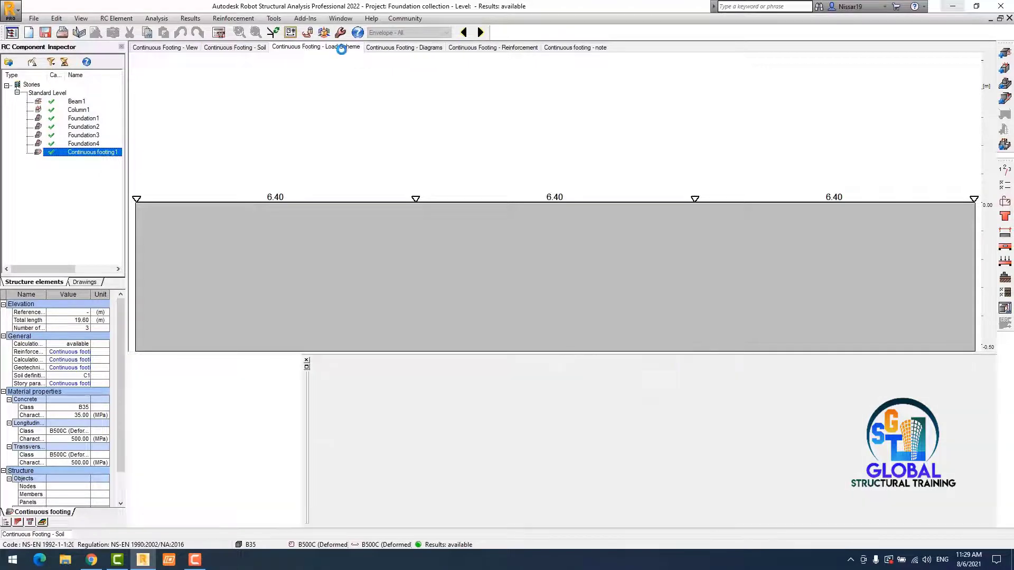
{"action": "left_click", "coordinate": [189, 51]}
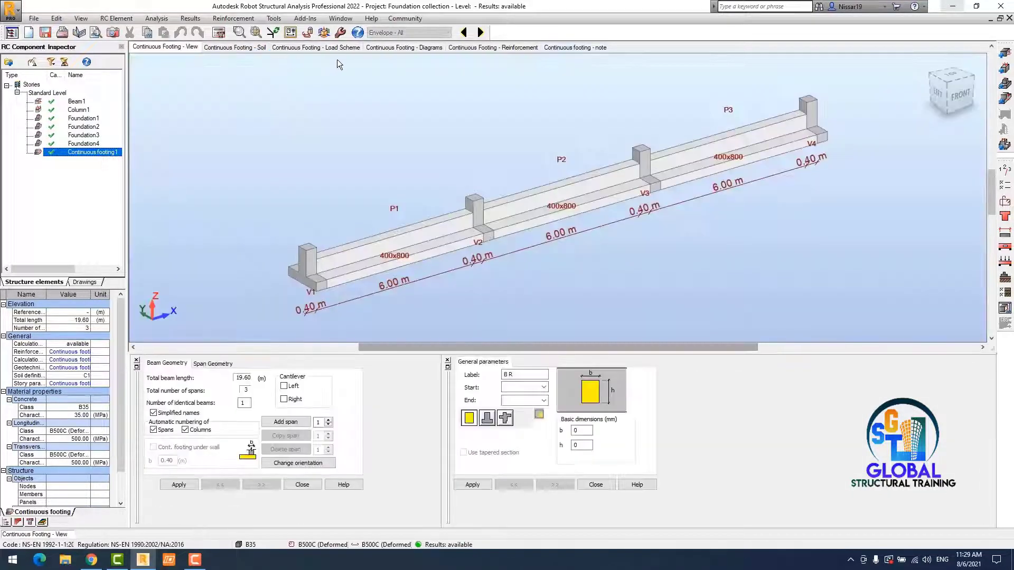
{"action": "left_click", "coordinate": [404, 48]}
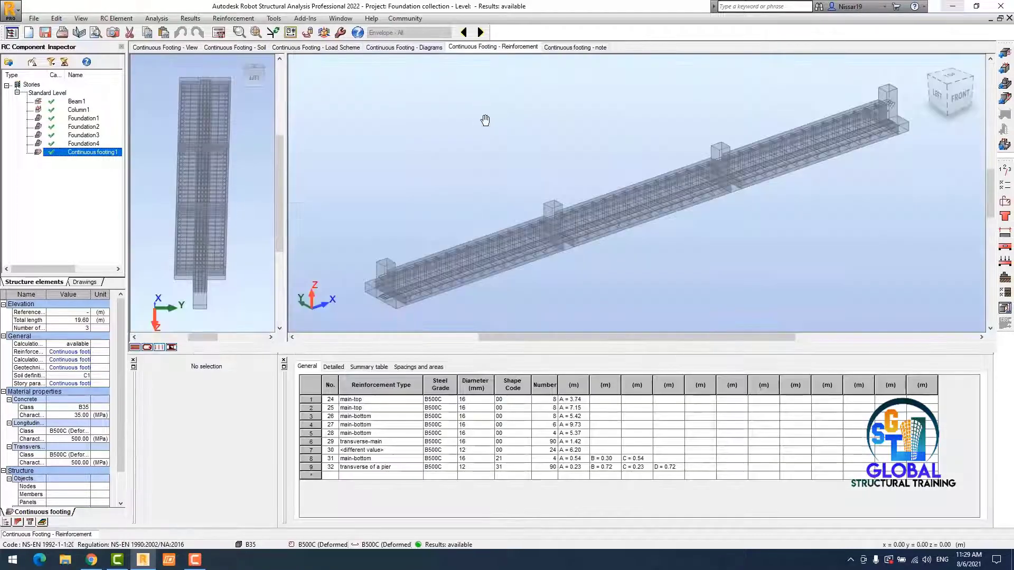
Step: Choose the 'Continuous footing' template in Analysis > Drawing Parameters
{"action": "middle_click_drag", "start_coordinate": [485, 120], "coordinate": [491, 119]}
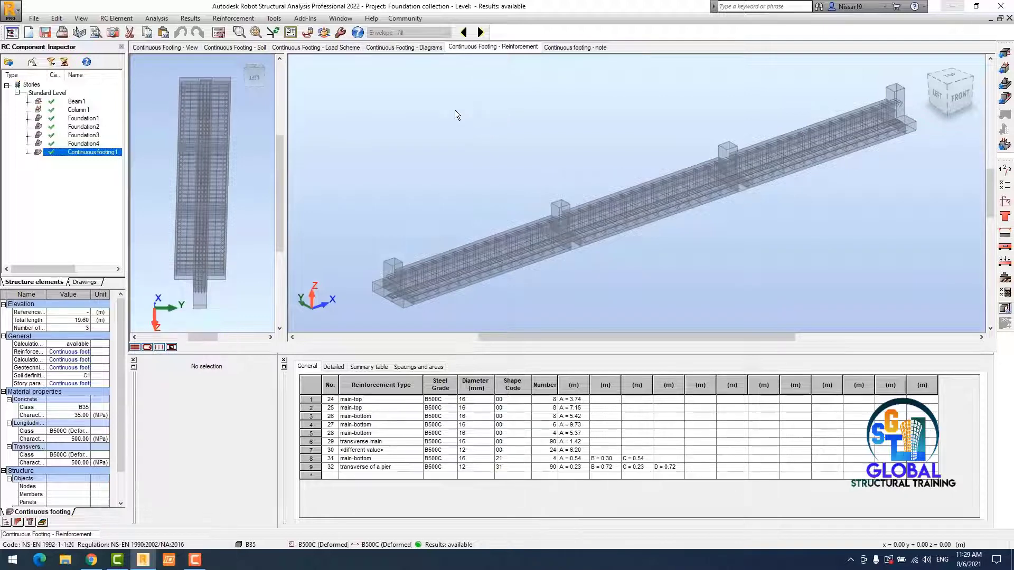
{"action": "left_click", "coordinate": [156, 19]}
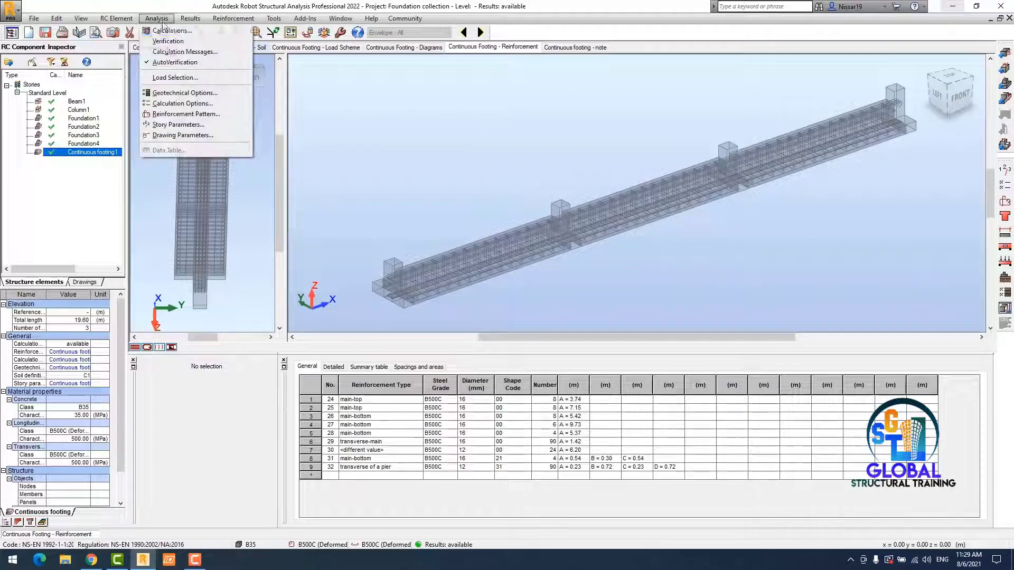
{"action": "left_click", "coordinate": [182, 136]}
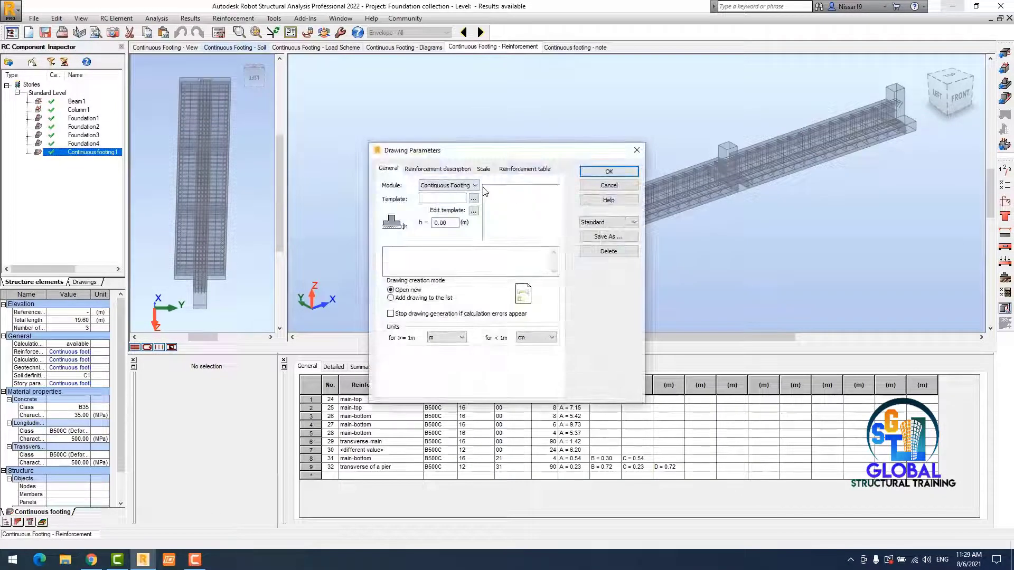
{"action": "left_click", "coordinate": [615, 222]}
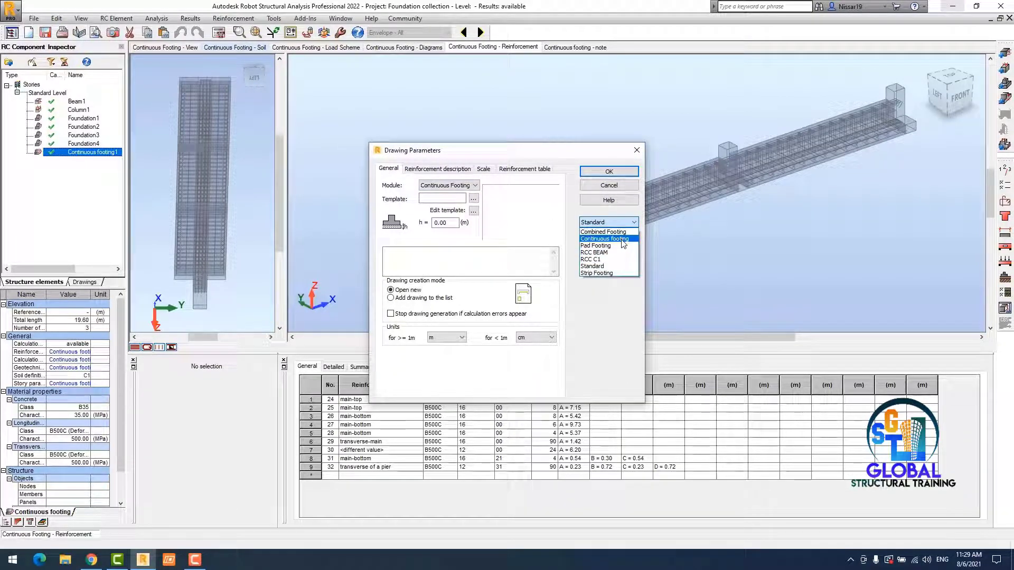
{"action": "left_click", "coordinate": [612, 239]}
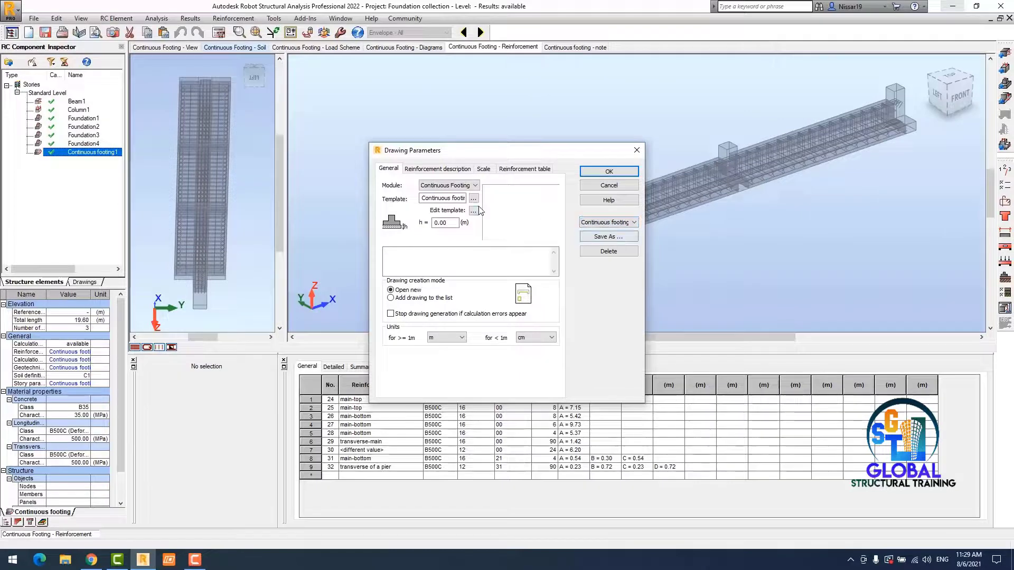
Step: Check the reinforcement description, scale and table settings, then accept the drawing parameters
{"action": "left_click", "coordinate": [434, 169]}
{"action": "left_click", "coordinate": [484, 169]}
{"action": "left_click", "coordinate": [524, 169]}
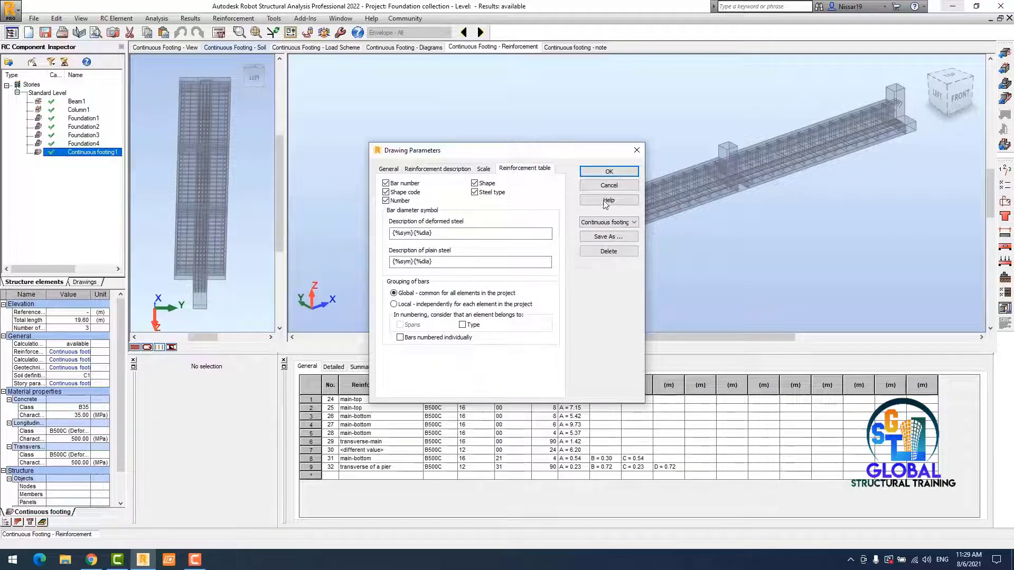
{"action": "left_click", "coordinate": [609, 172]}
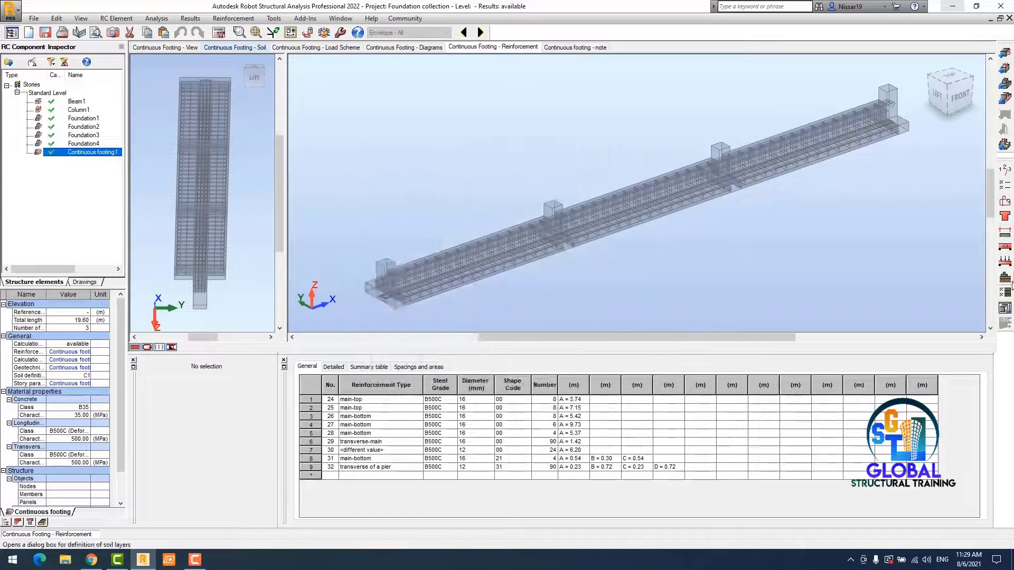
Step: Generate Continuous footing1's drawings, page through all three sheets, then return to the reinforcement layout
{"action": "left_click", "coordinate": [1005, 307]}
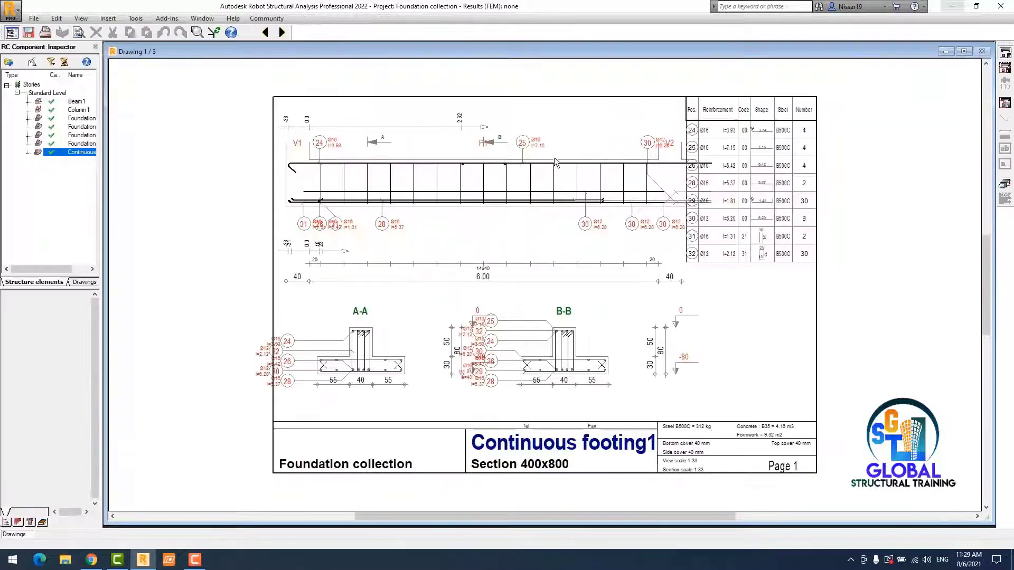
{"action": "scroll", "coordinate": [613, 183], "scroll_direction": "down", "scroll_amount": 1}
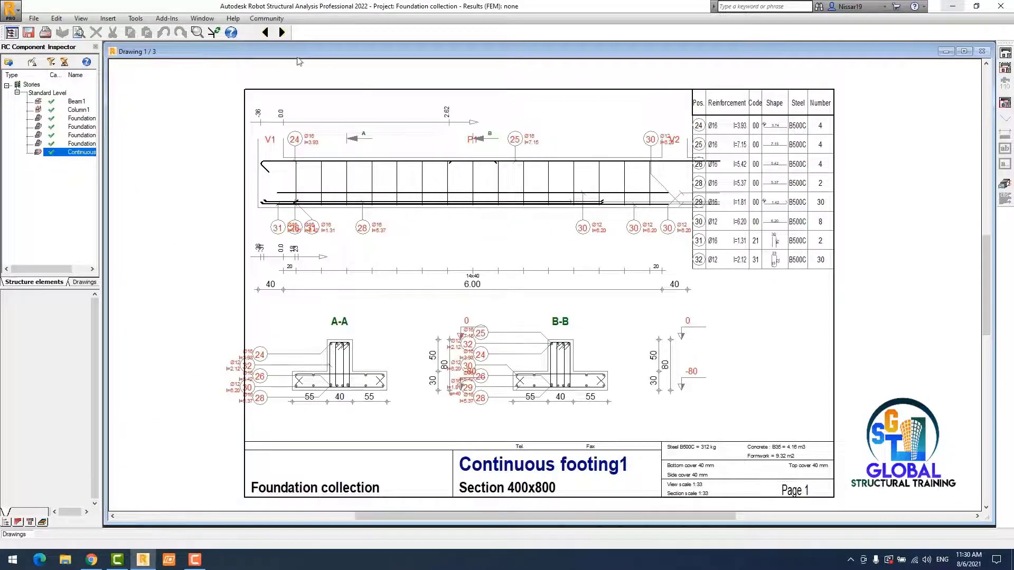
{"action": "left_click", "coordinate": [284, 33]}
{"action": "left_click", "coordinate": [285, 34]}
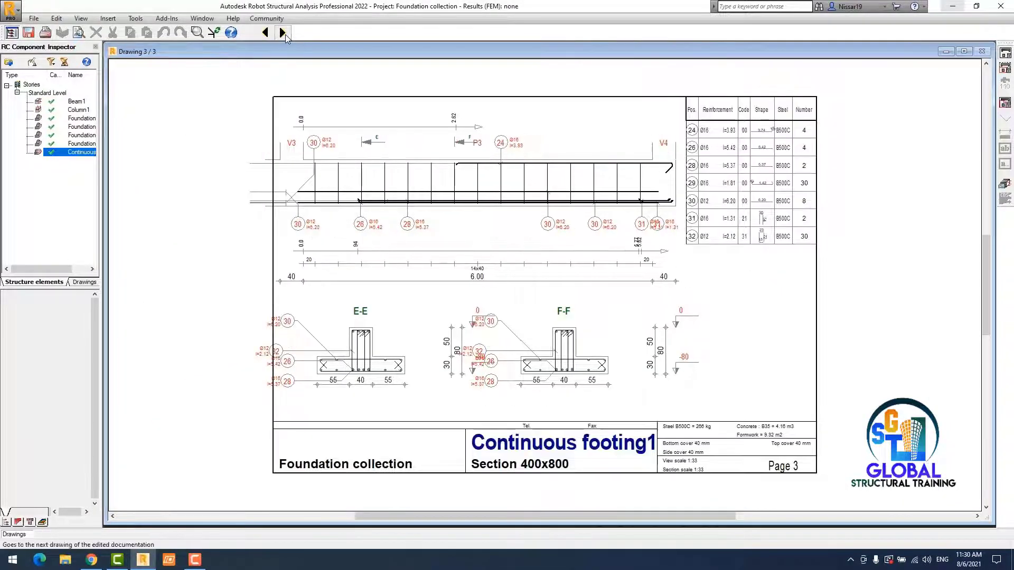
{"action": "left_click", "coordinate": [286, 33]}
{"action": "left_click", "coordinate": [283, 33]}
{"action": "left_click", "coordinate": [283, 33]}
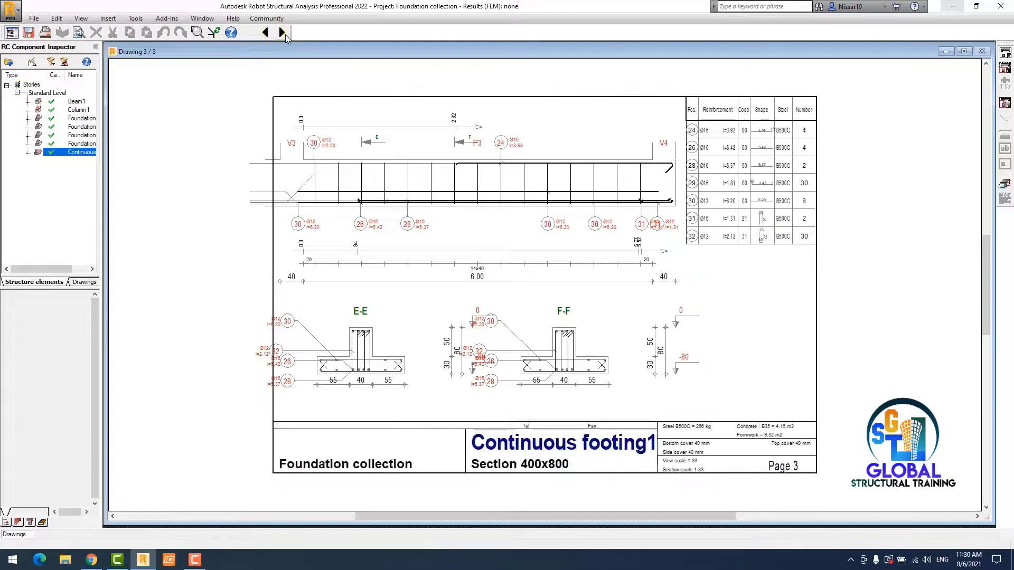
{"action": "left_click", "coordinate": [1006, 183]}
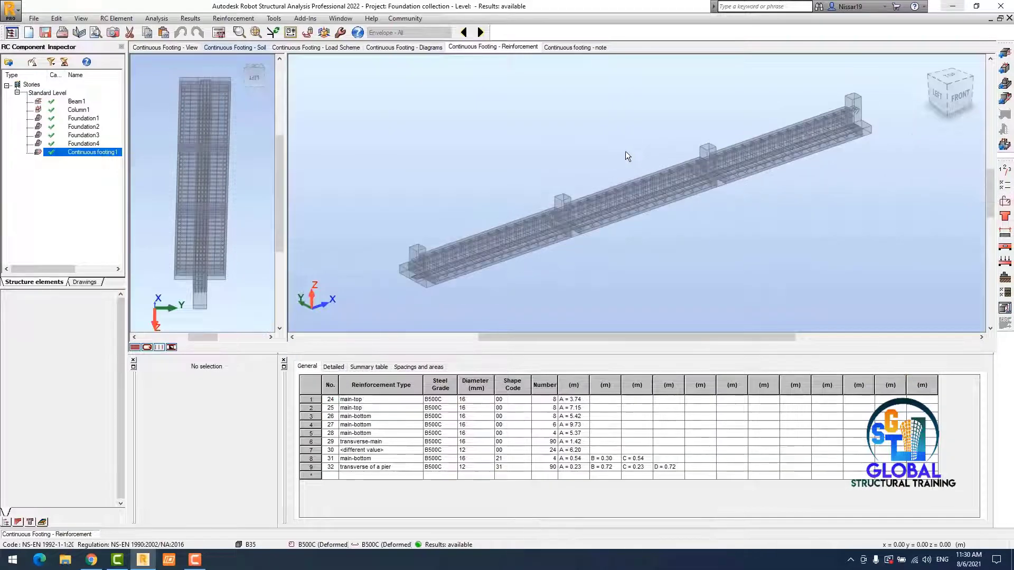
{"action": "scroll", "coordinate": [625, 157], "scroll_direction": "up", "scroll_amount": 1}
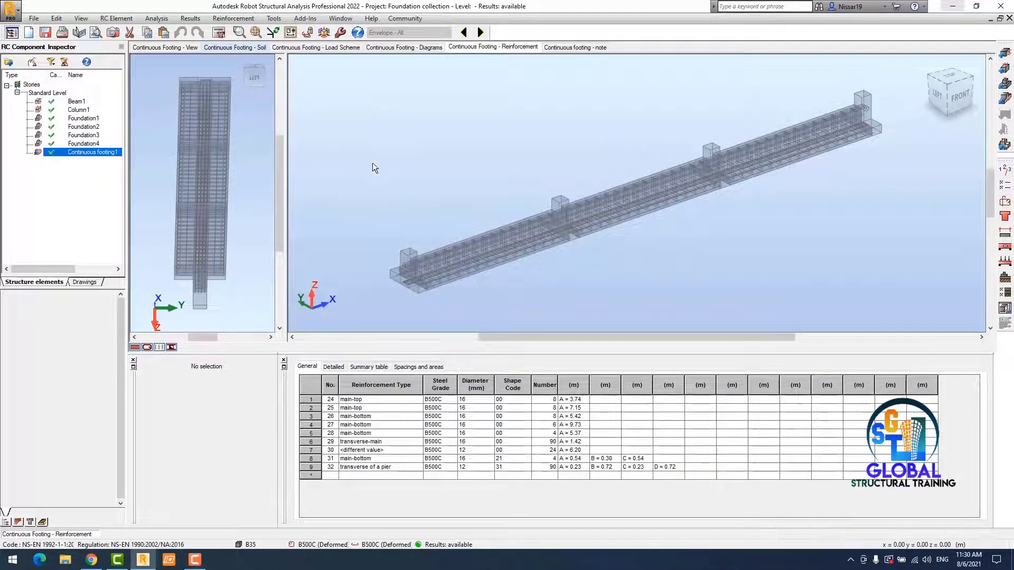